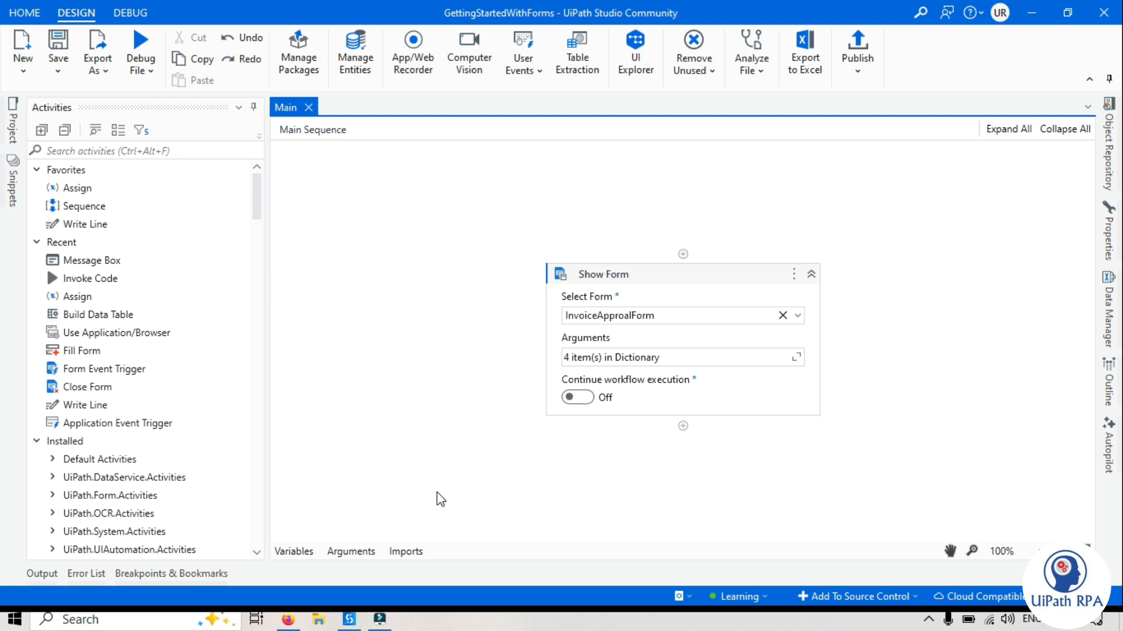
Create a new form named JoinText
click(22, 55)
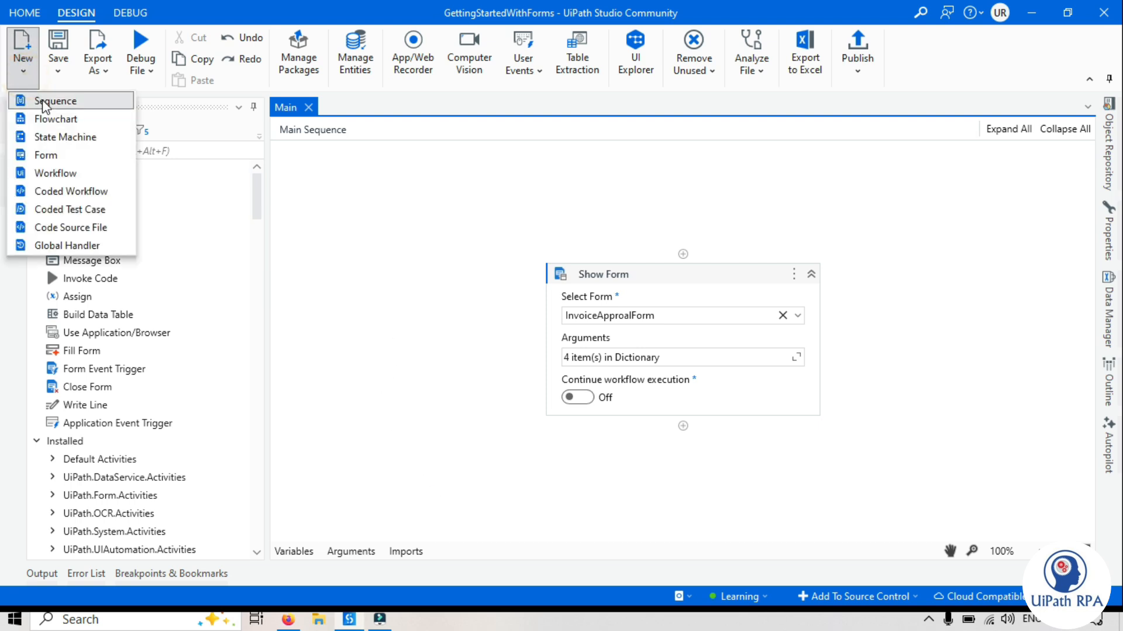
click(67, 156)
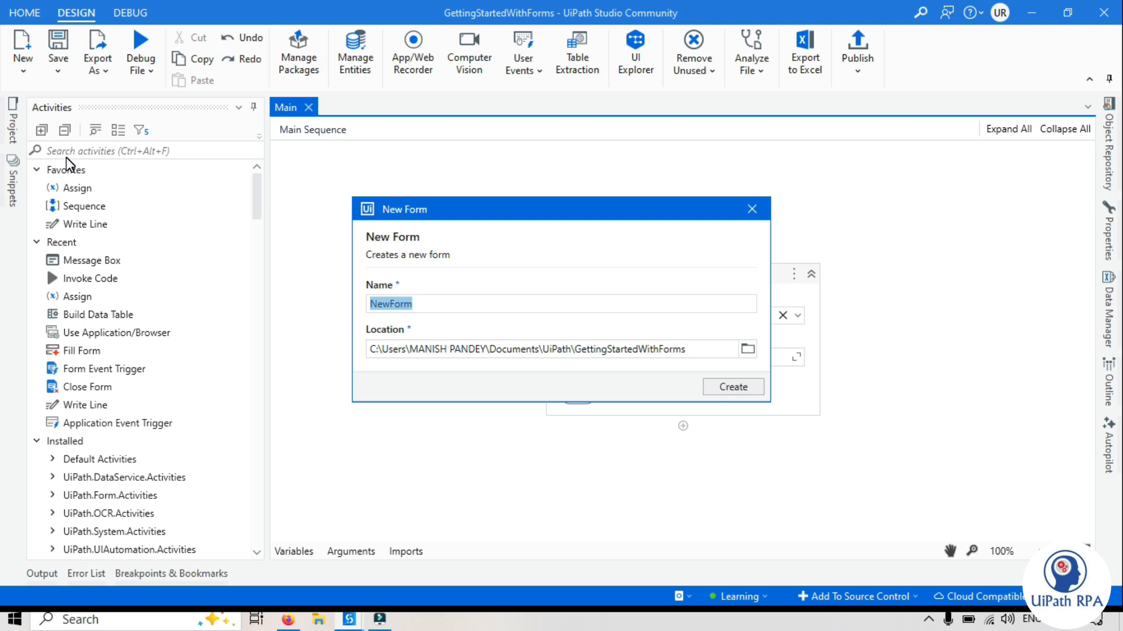
text(JoinText)
click(740, 383)
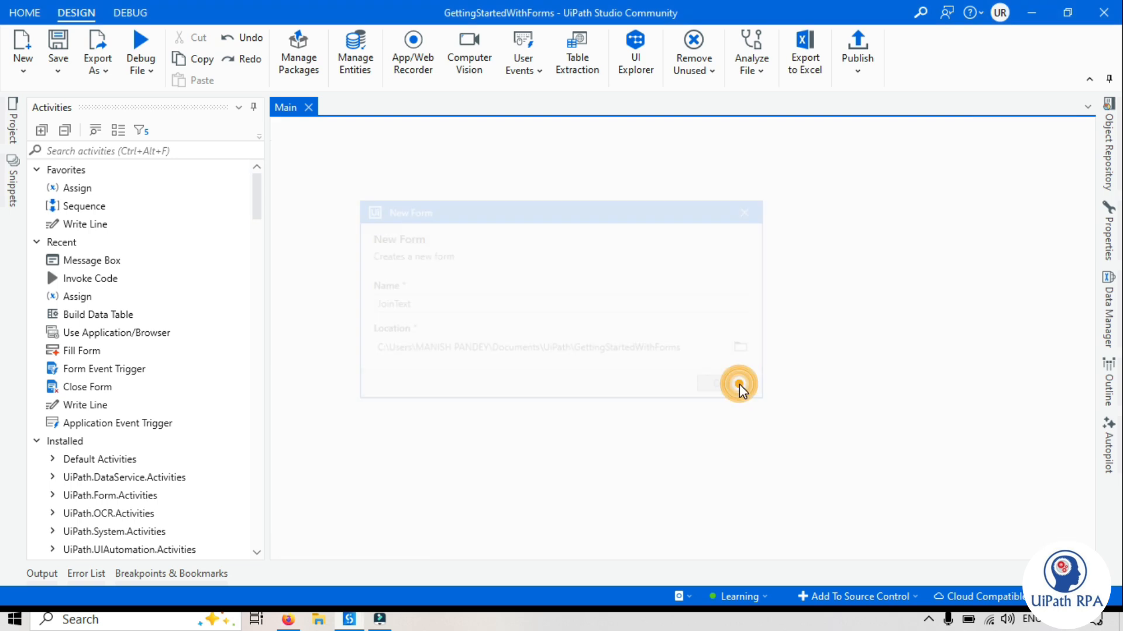
Add a label heading reading 'Concatenate Text' to the form and save it
drag(110, 296, 464, 168)
click(451, 353)
text(Co)
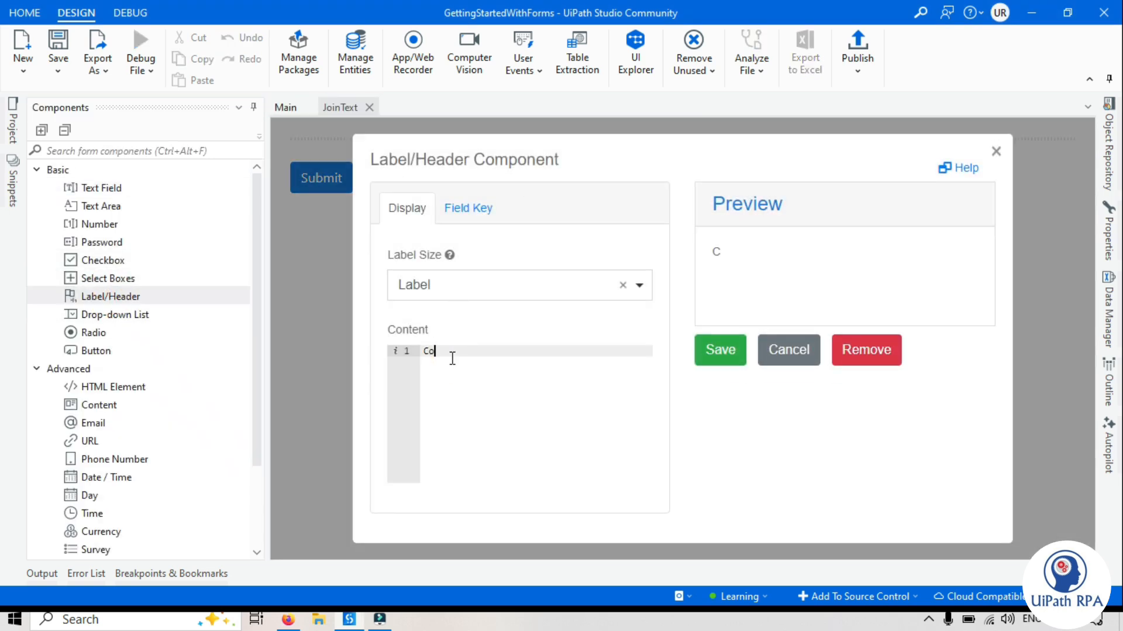
text(ncatenate Text)
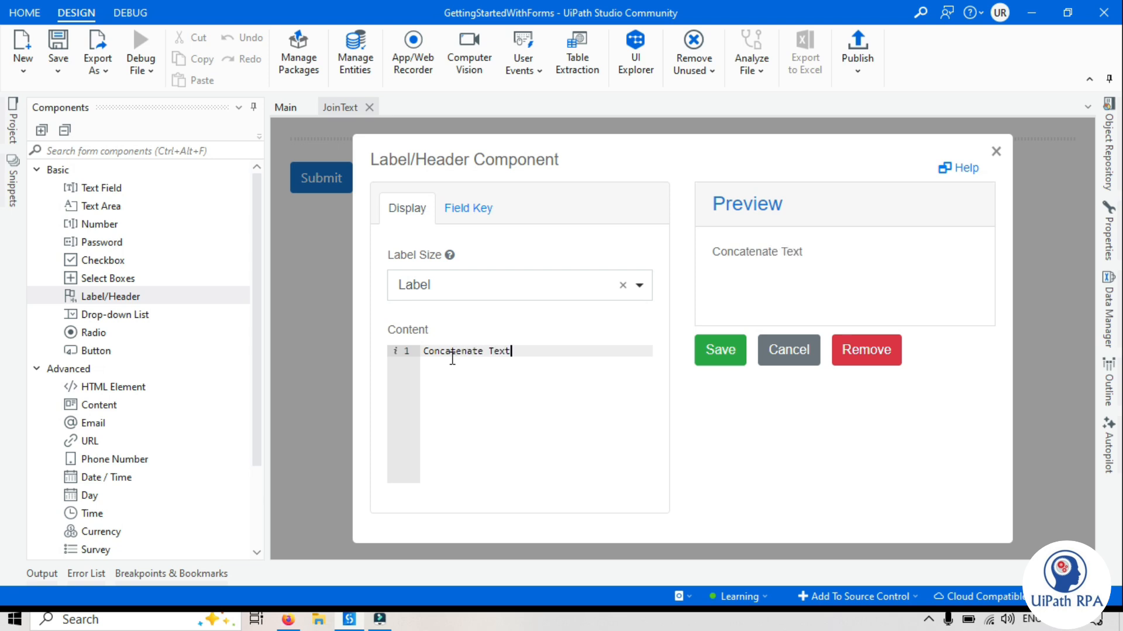
click(719, 360)
Add a First Name text field with its label positioned Left
drag(96, 188, 347, 175)
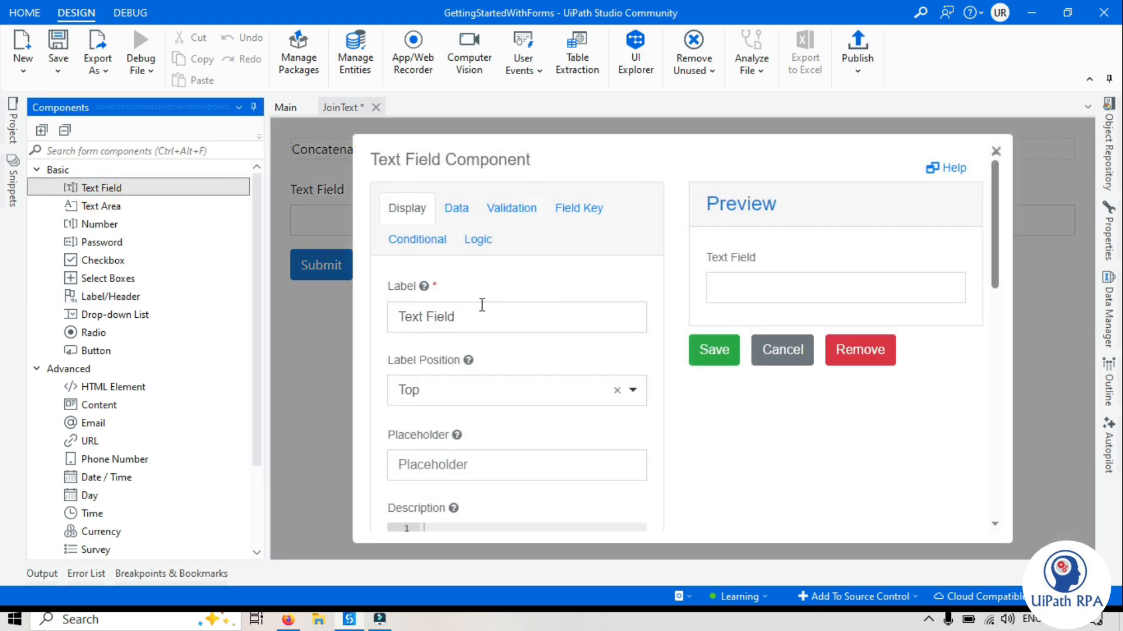
triple_click(462, 323)
text(First Name)
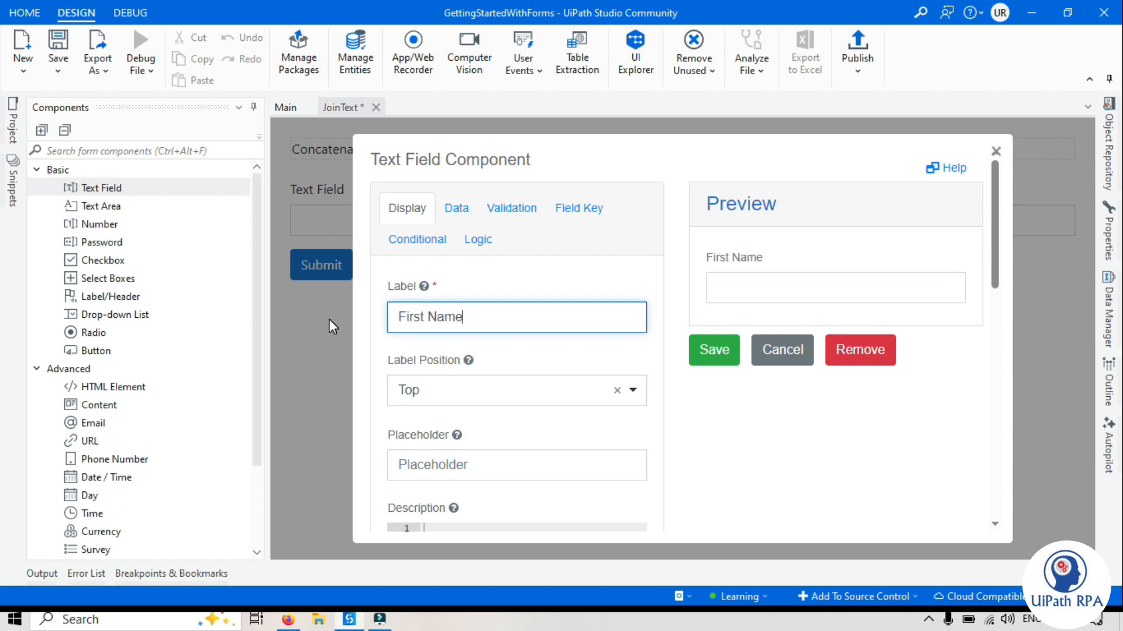
click(421, 393)
click(458, 253)
click(709, 351)
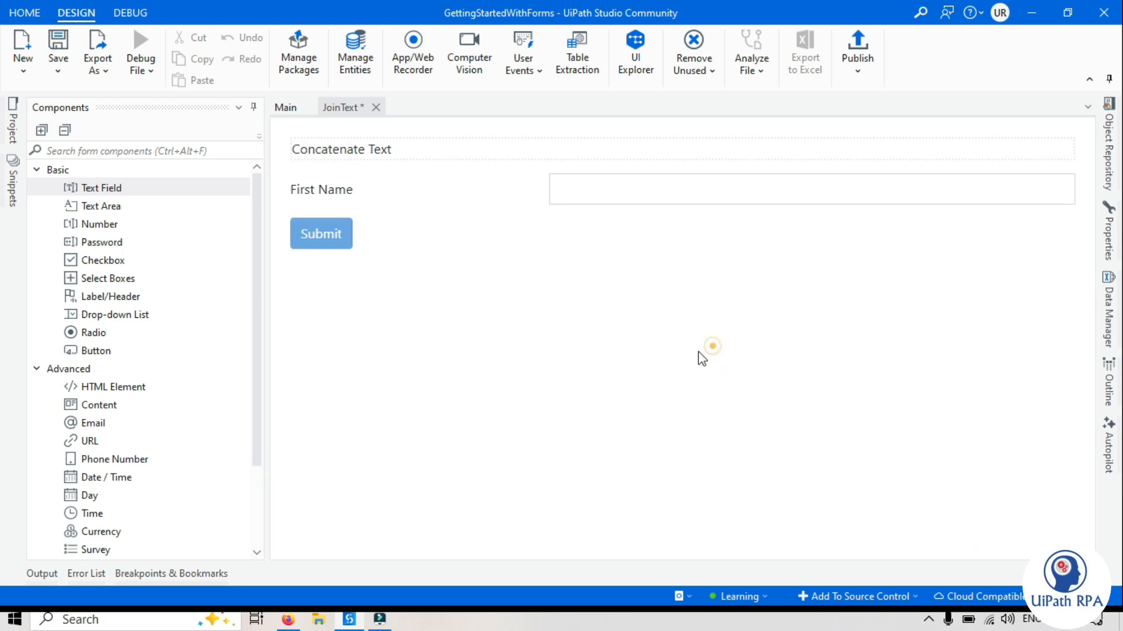
Add a Last Name text field below it, also with a left-positioned label
drag(105, 187, 315, 222)
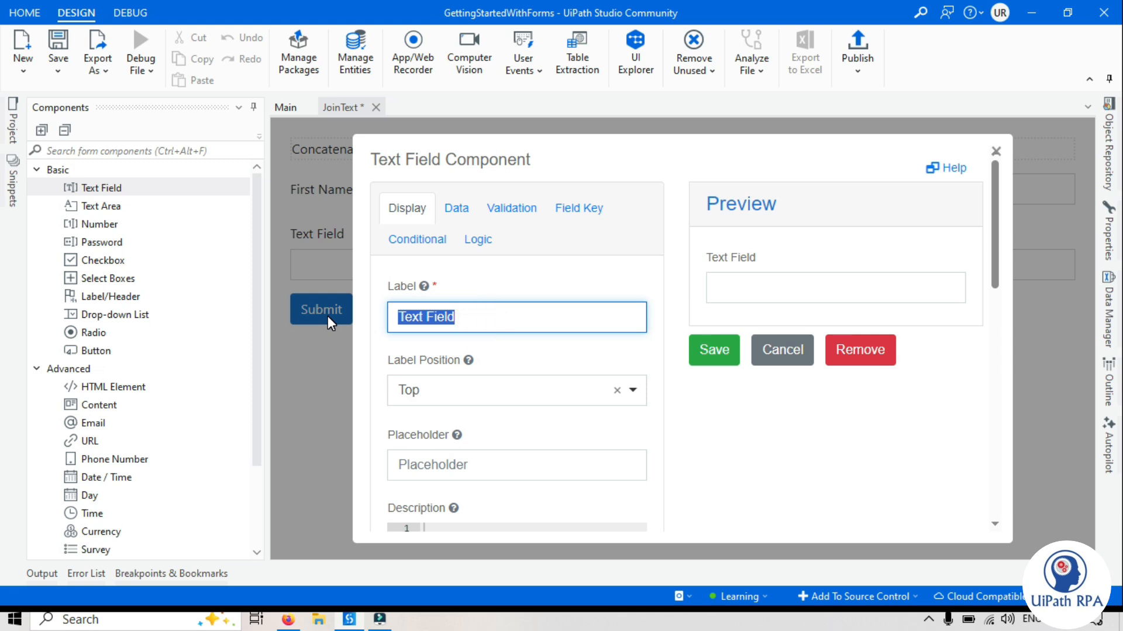
text(Last Name)
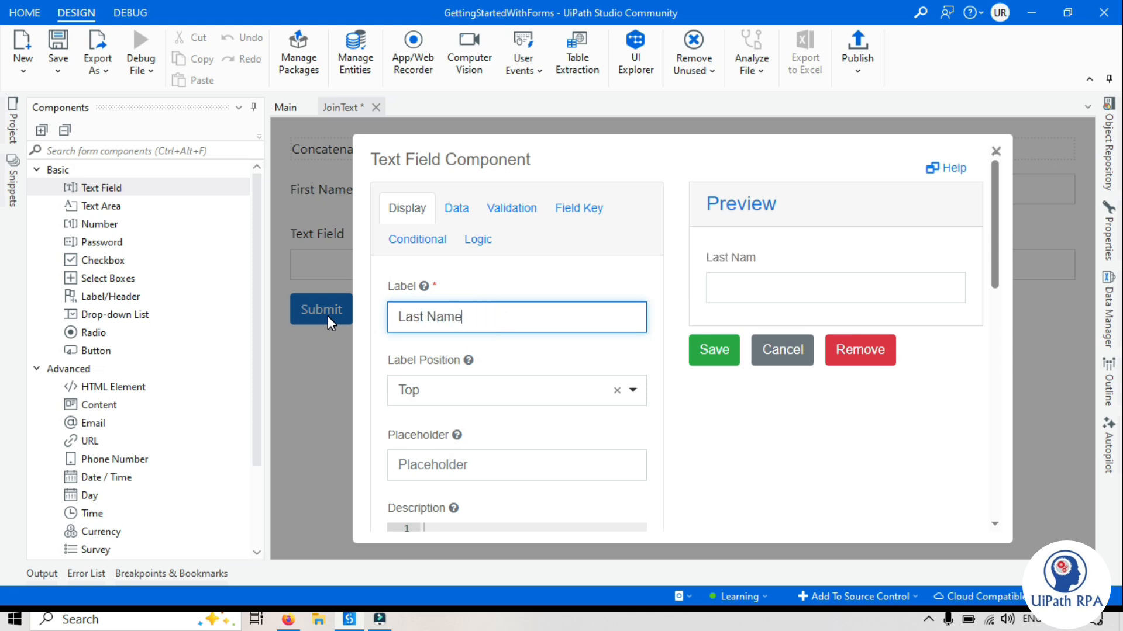
click(458, 399)
click(473, 255)
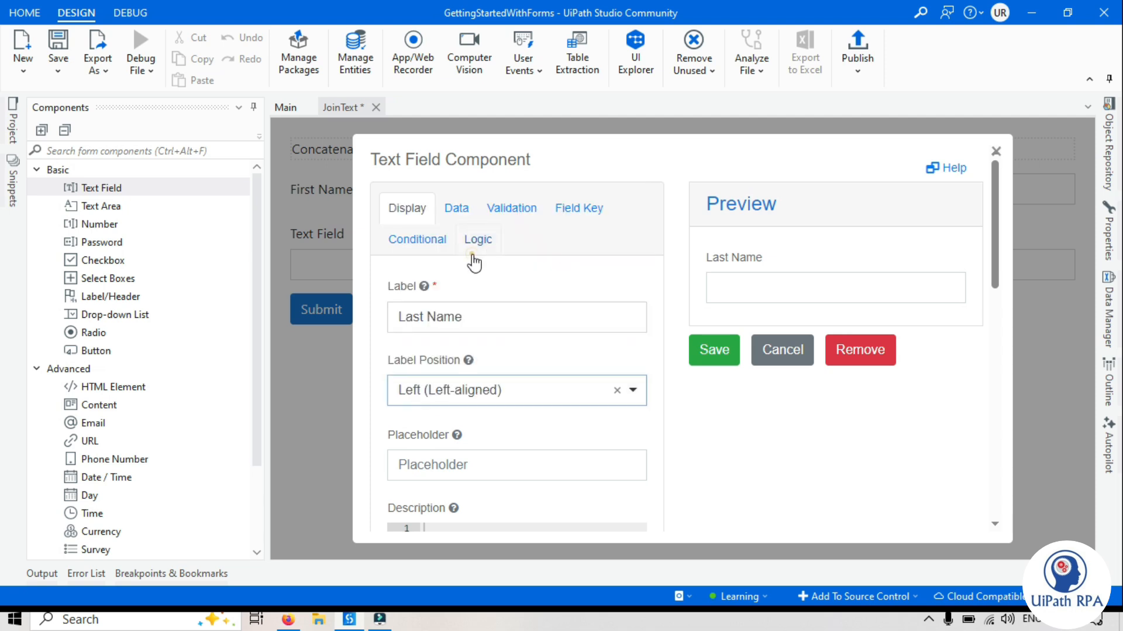
click(709, 350)
Add a third text field labelled Full Name with its label positioned Left
drag(116, 195, 331, 258)
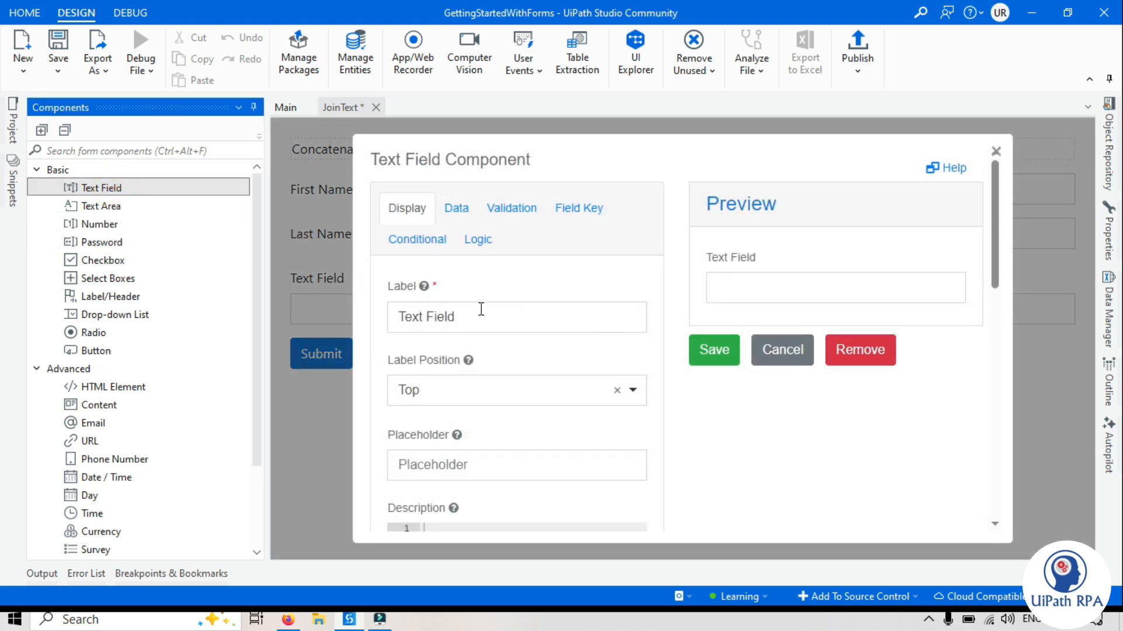
triple_click(481, 309)
text(Fi)
key(BackSpace)
text(ullN)
key(BackSpace)
text(Name)
click(436, 389)
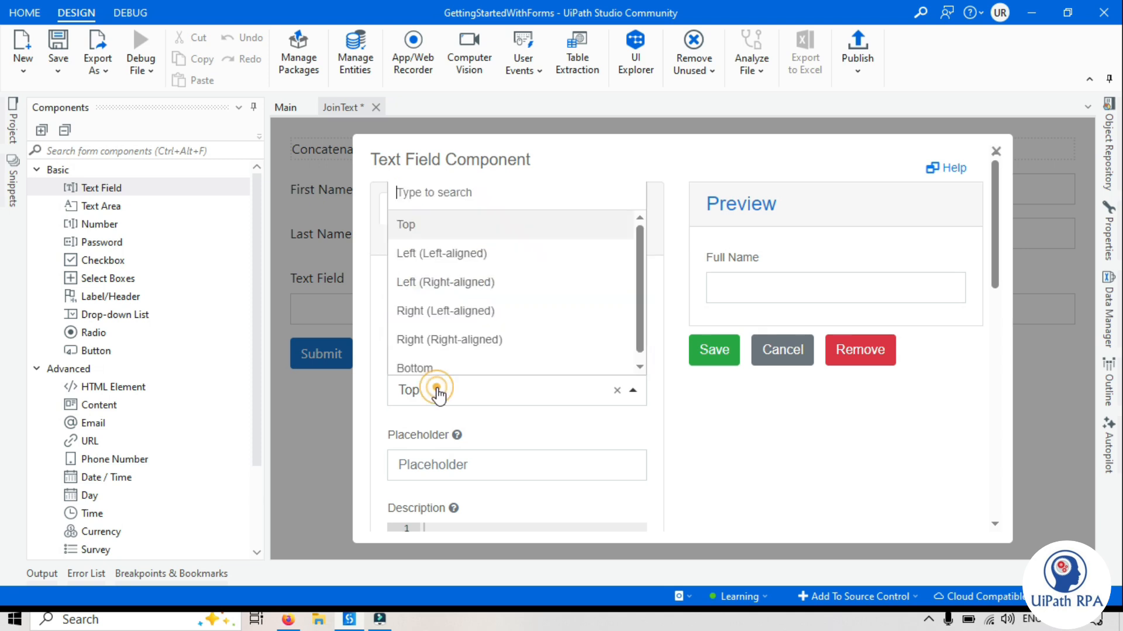
click(463, 253)
Mark the Full Name field as Disabled and save it
click(747, 401)
click(735, 443)
click(755, 411)
scroll(546, 388, down, 10)
click(392, 456)
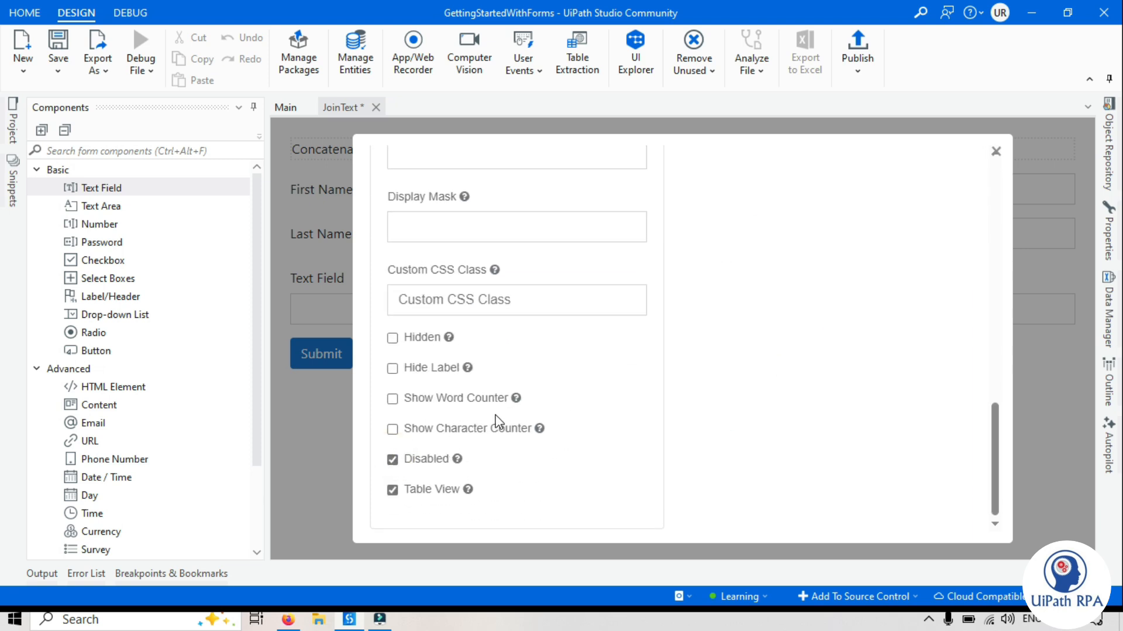
scroll(495, 419, up, 10)
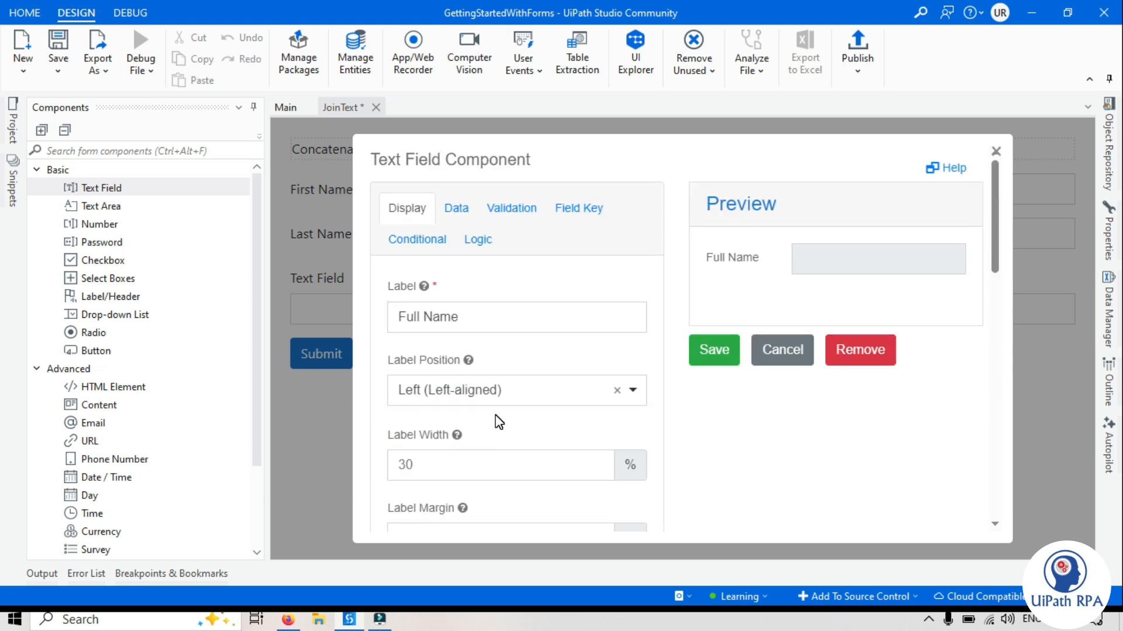
click(714, 351)
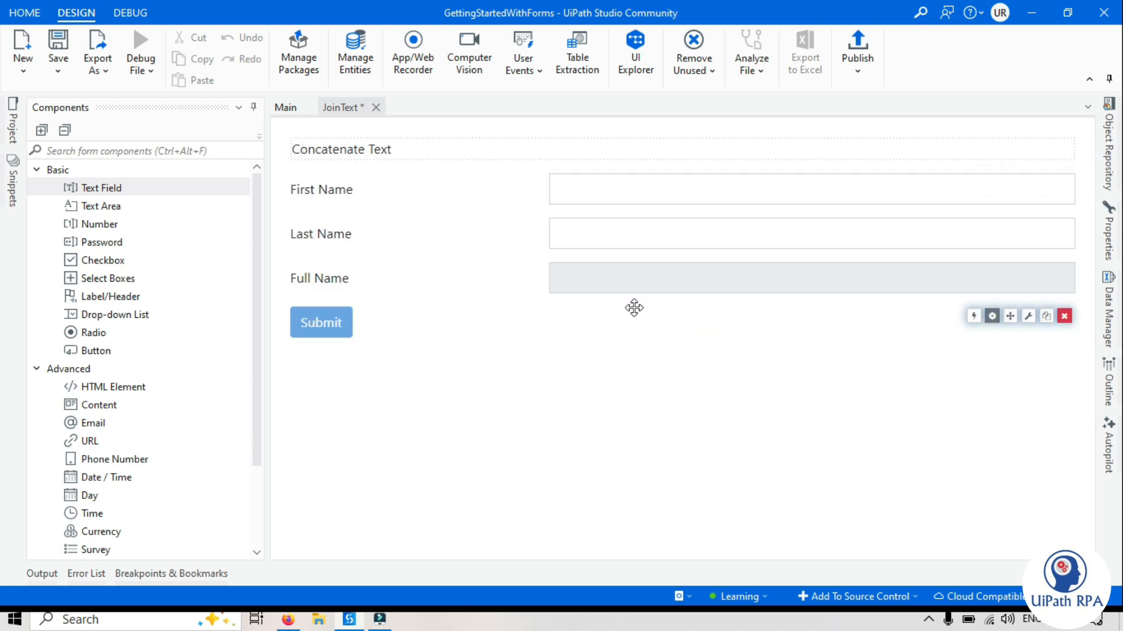
Try the name fields, then view Full Name's Field Key property name, fullName
click(594, 187)
click(592, 240)
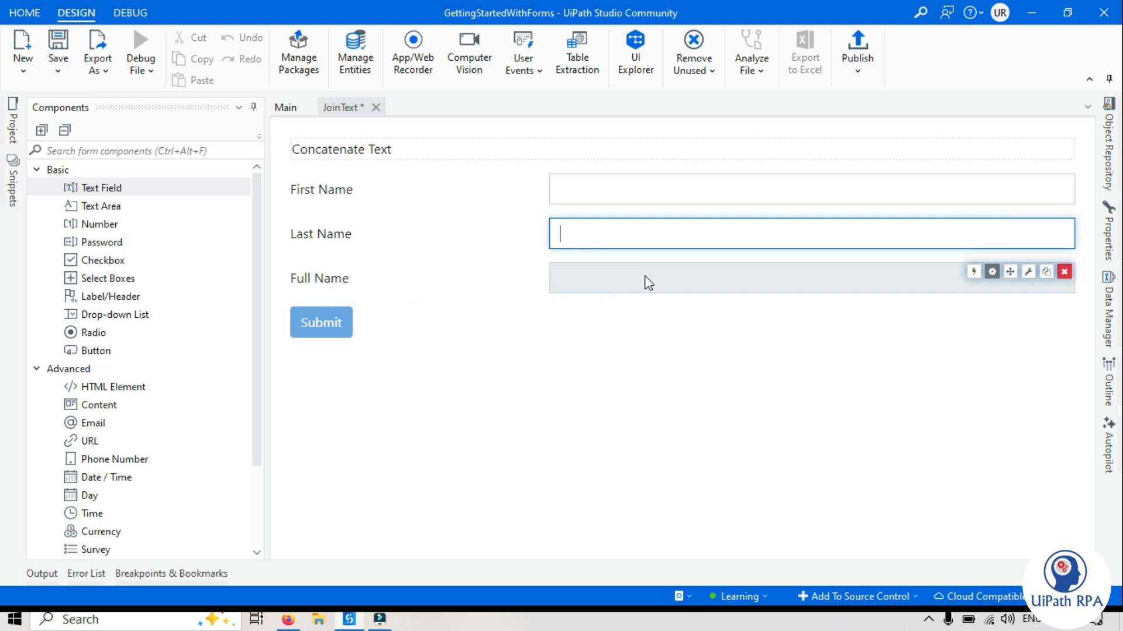
click(616, 406)
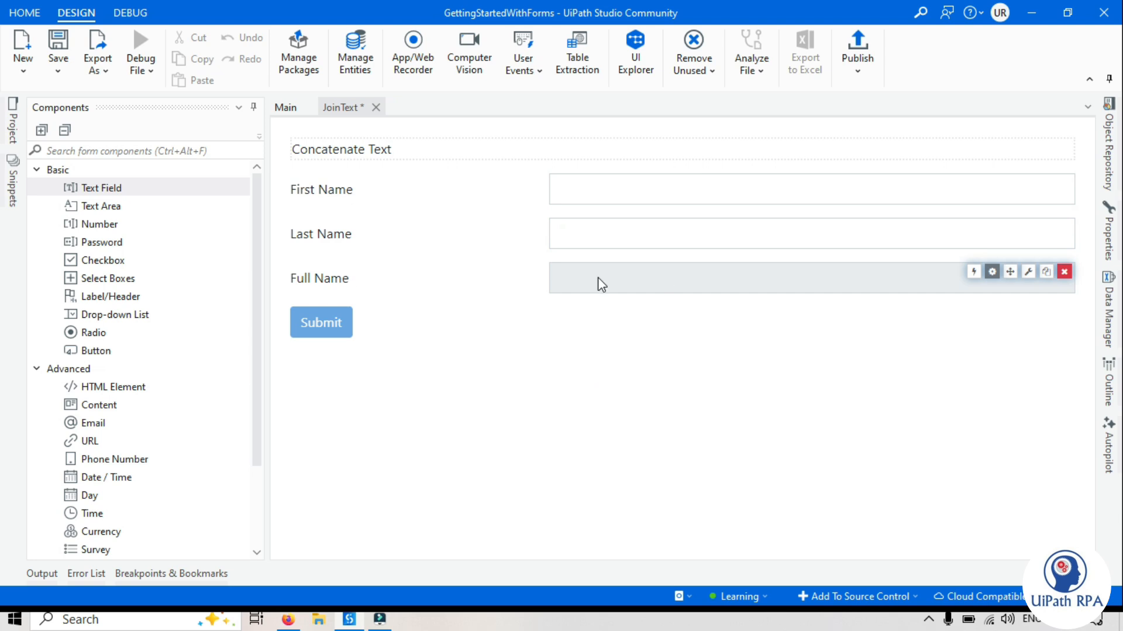
click(993, 275)
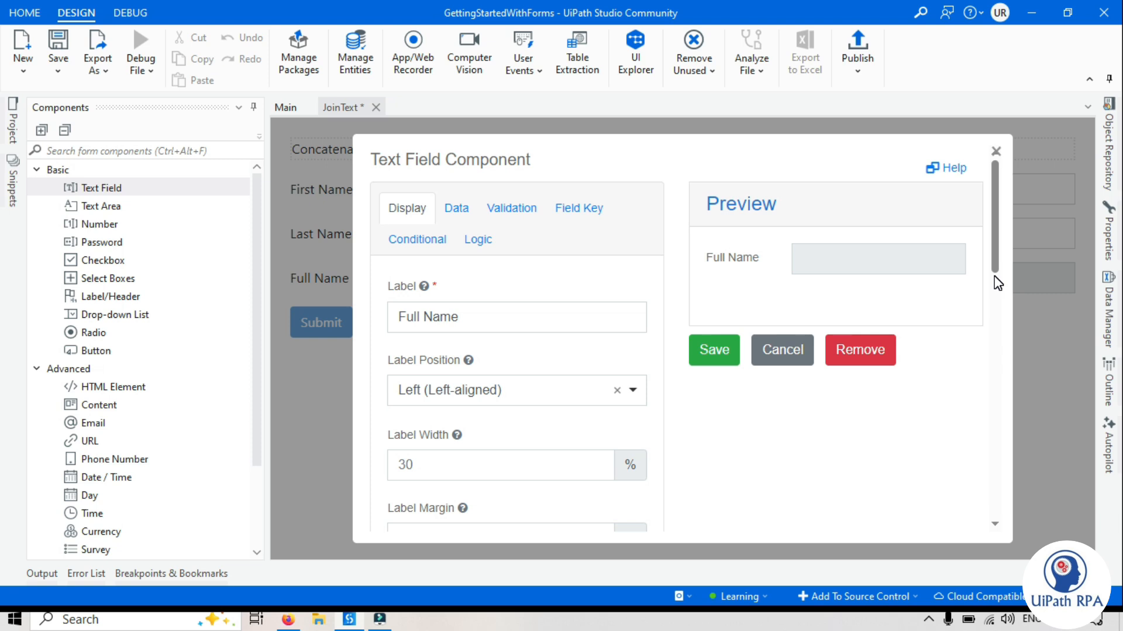
click(575, 211)
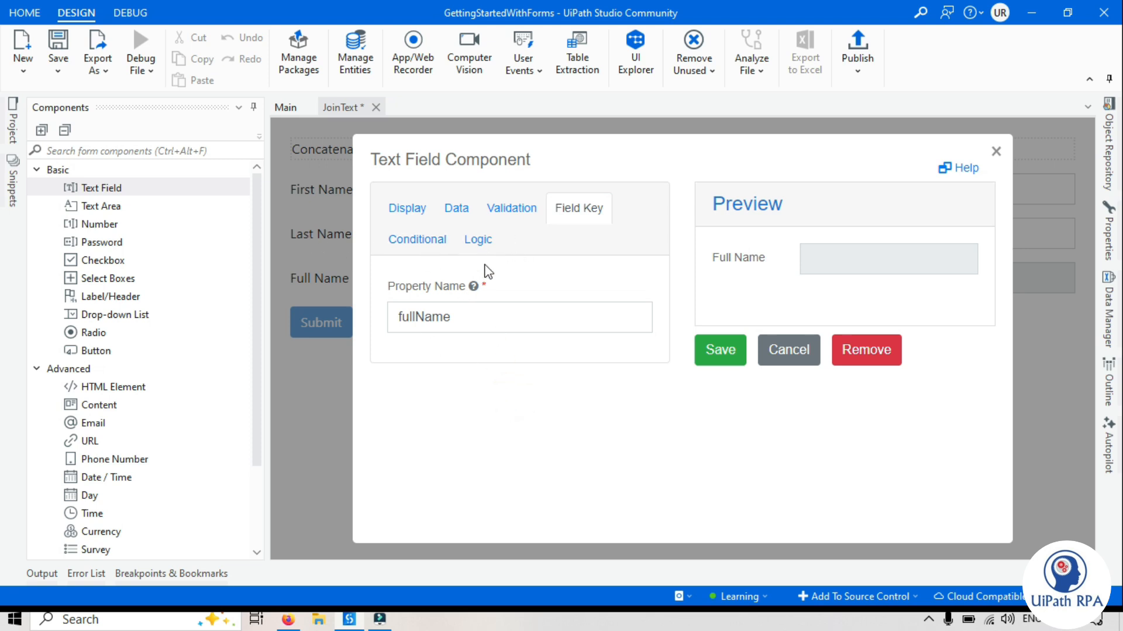
Add a logic rule named ConcatenateString with a Javascript trigger to the Full Name field
click(479, 239)
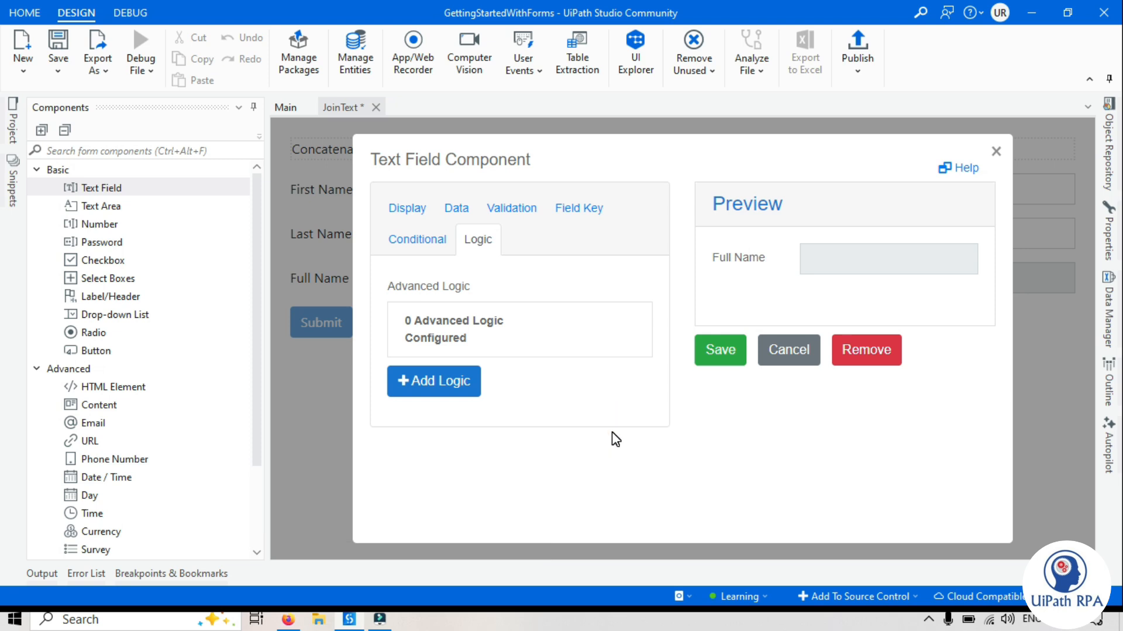
click(454, 395)
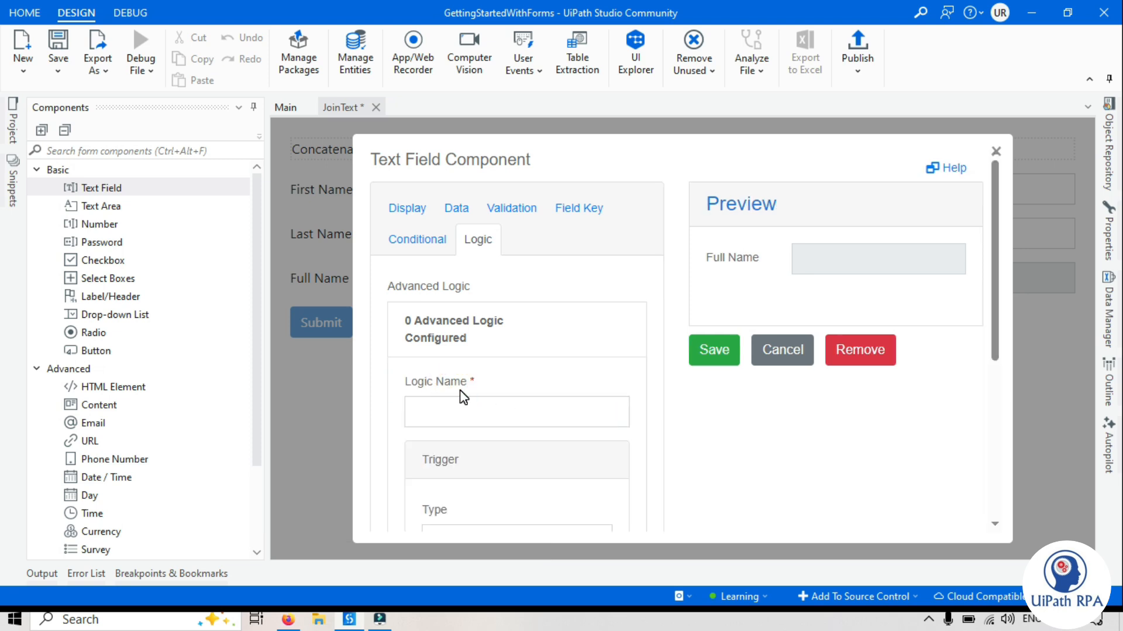
scroll(463, 398, down, 3)
click(494, 243)
text(on)
key(BackSpace)
key(BackSpace)
text(ConcatenateSt)
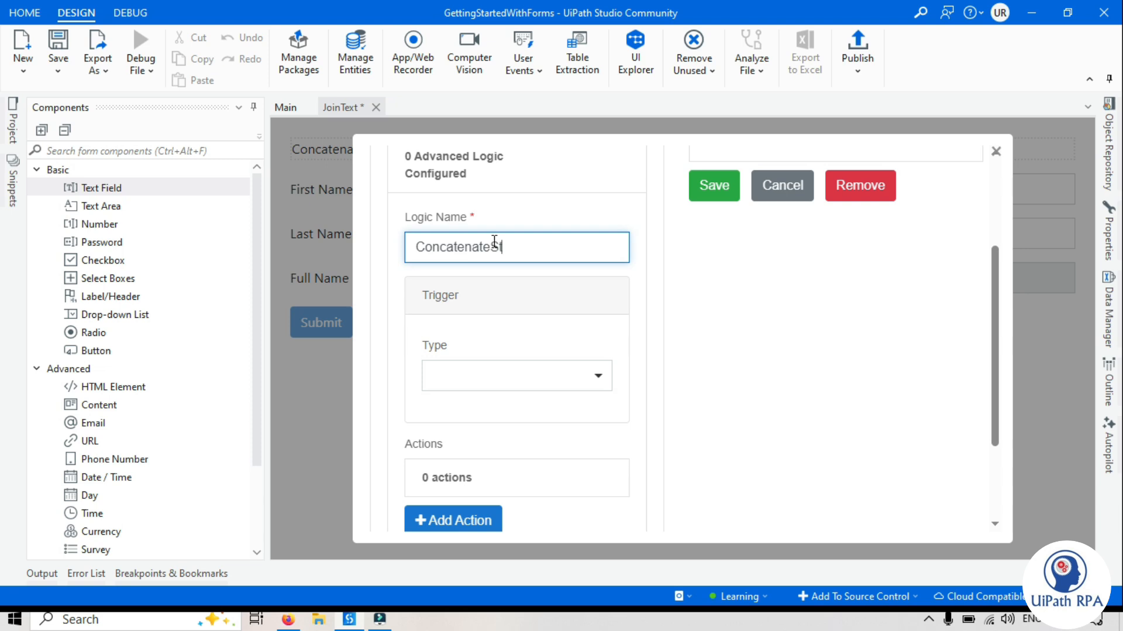
text(ring)
click(476, 376)
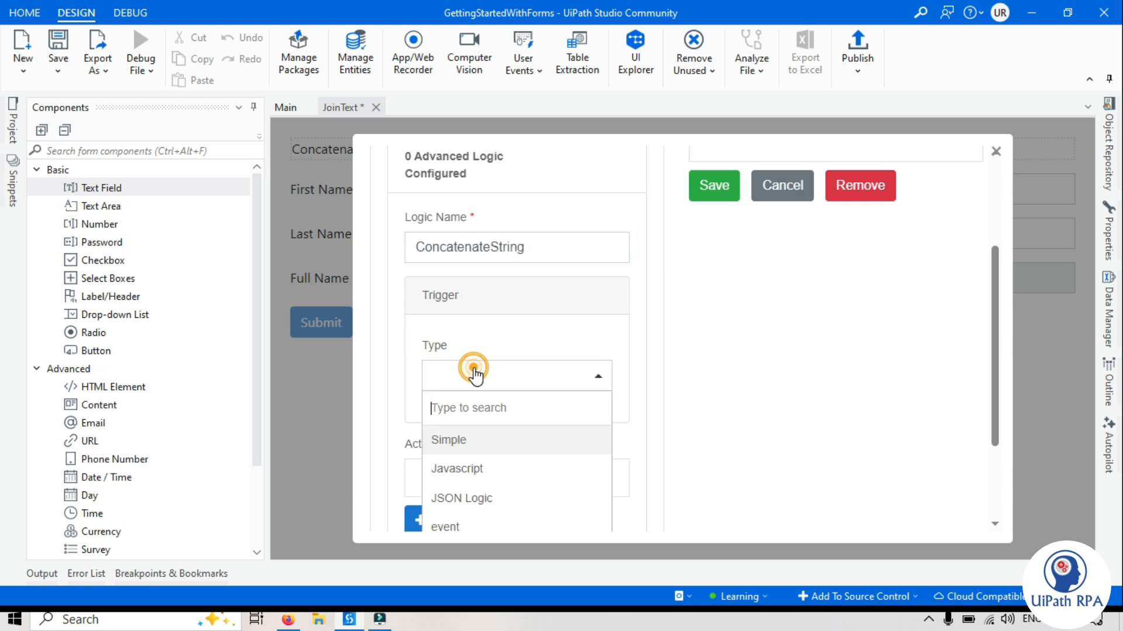
click(484, 464)
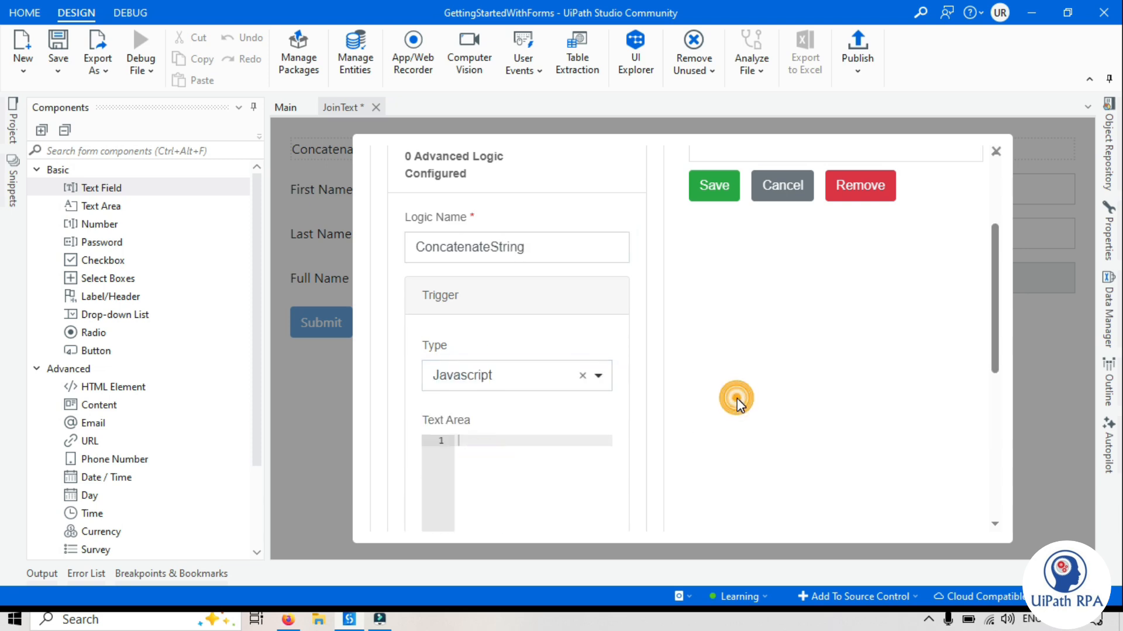
Enter 'return result;' as the trigger's Javascript code
scroll(736, 398, down, 3)
right_click(483, 278)
click(444, 276)
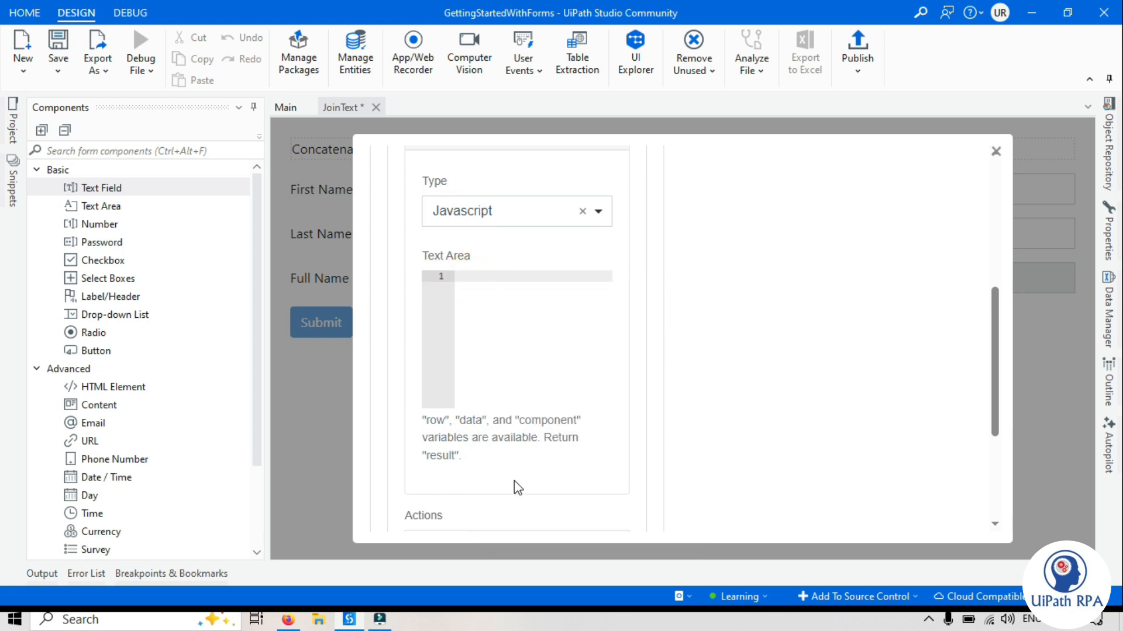
drag(546, 437, 549, 456)
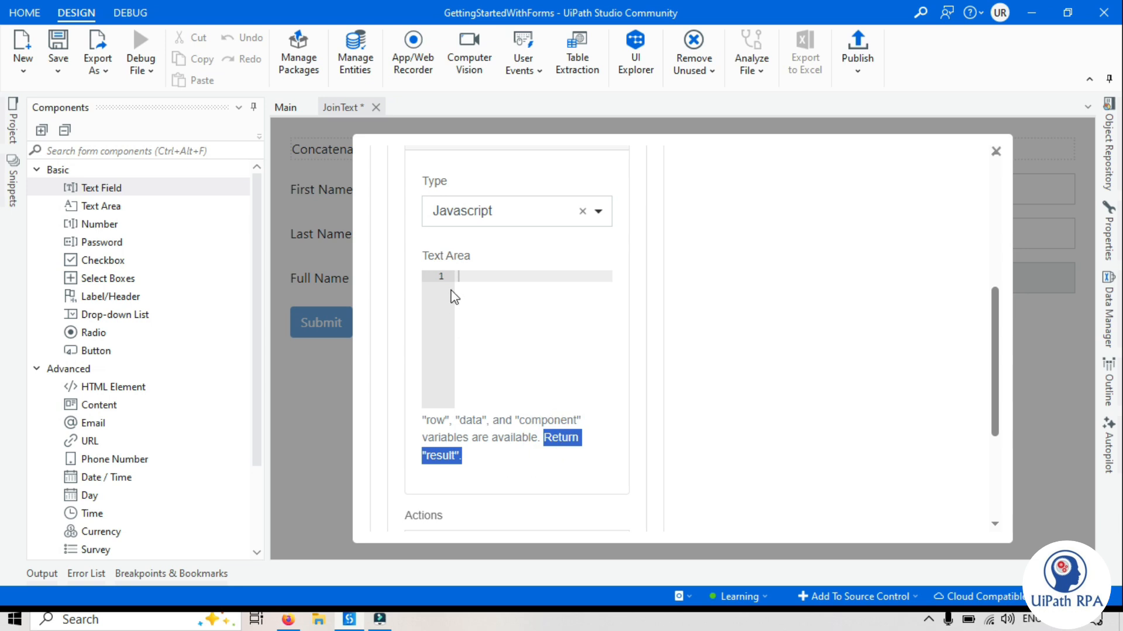
click(477, 277)
text(return result)
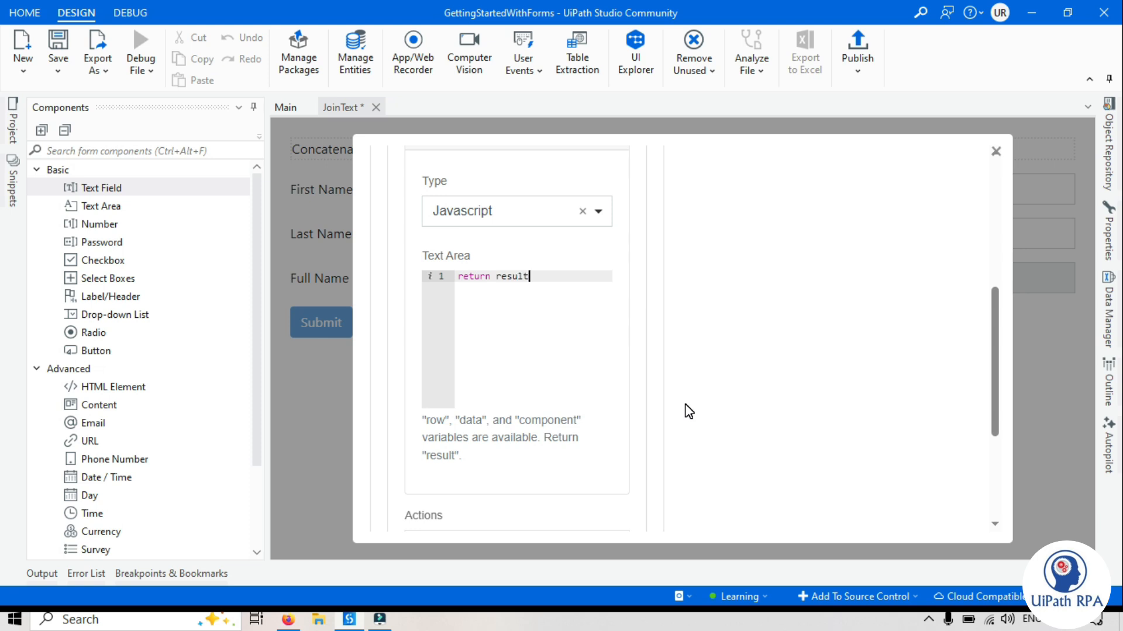
text(;)
scroll(732, 348, down, 3)
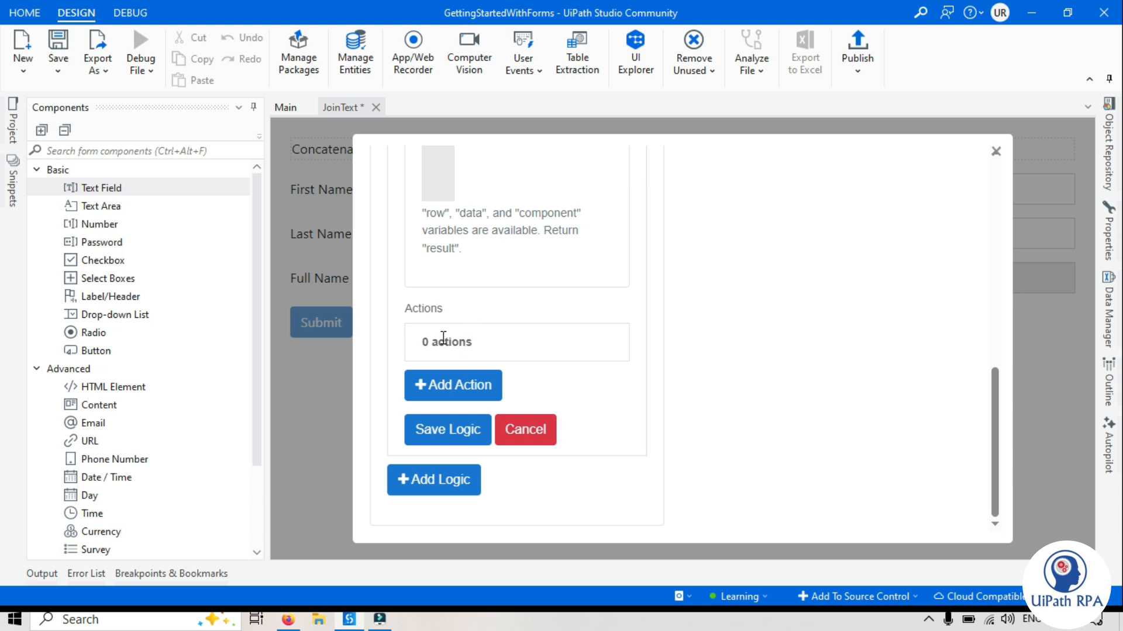
Add an action named Join of type Value to the ConcatenateString logic
click(446, 386)
scroll(548, 381, down, 3)
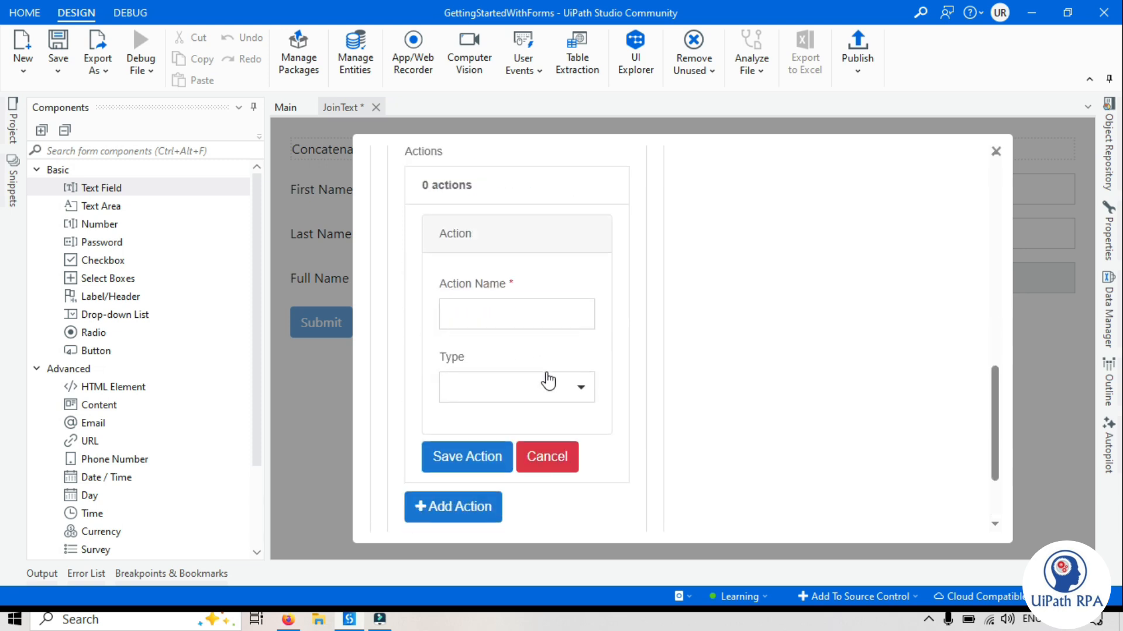
click(475, 298)
text(Join)
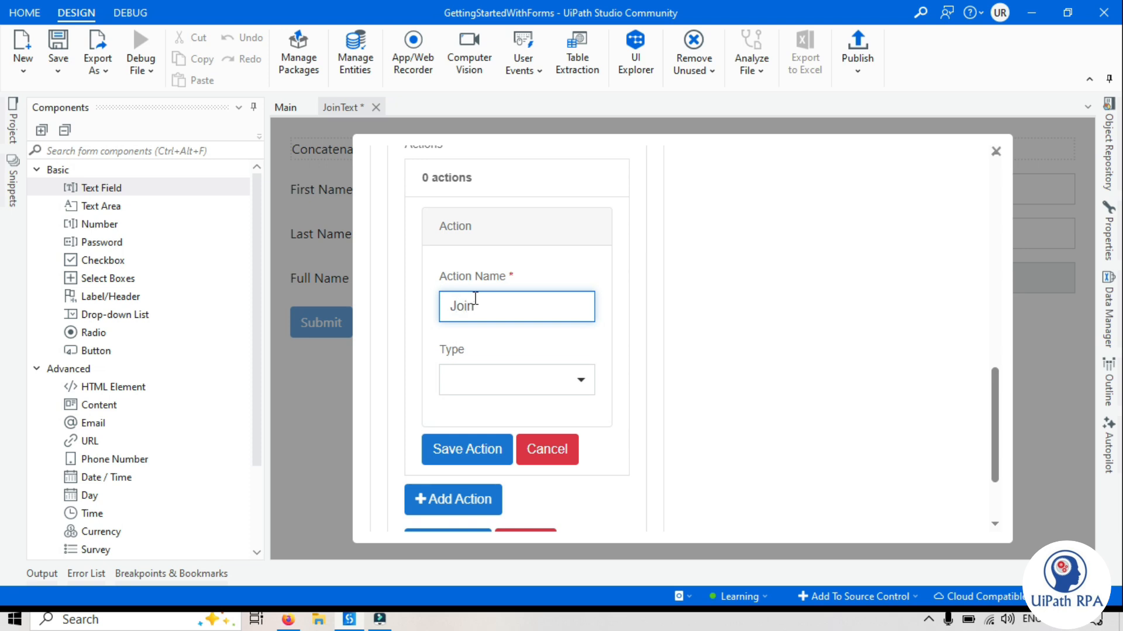
scroll(477, 292, down, 2)
click(484, 267)
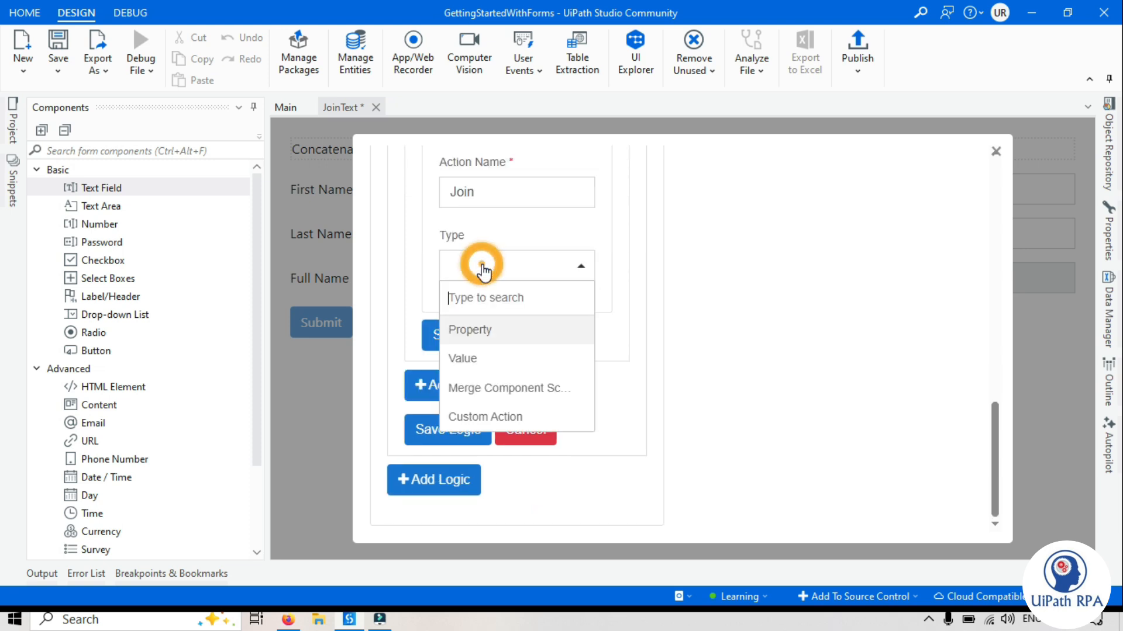
click(484, 358)
click(501, 329)
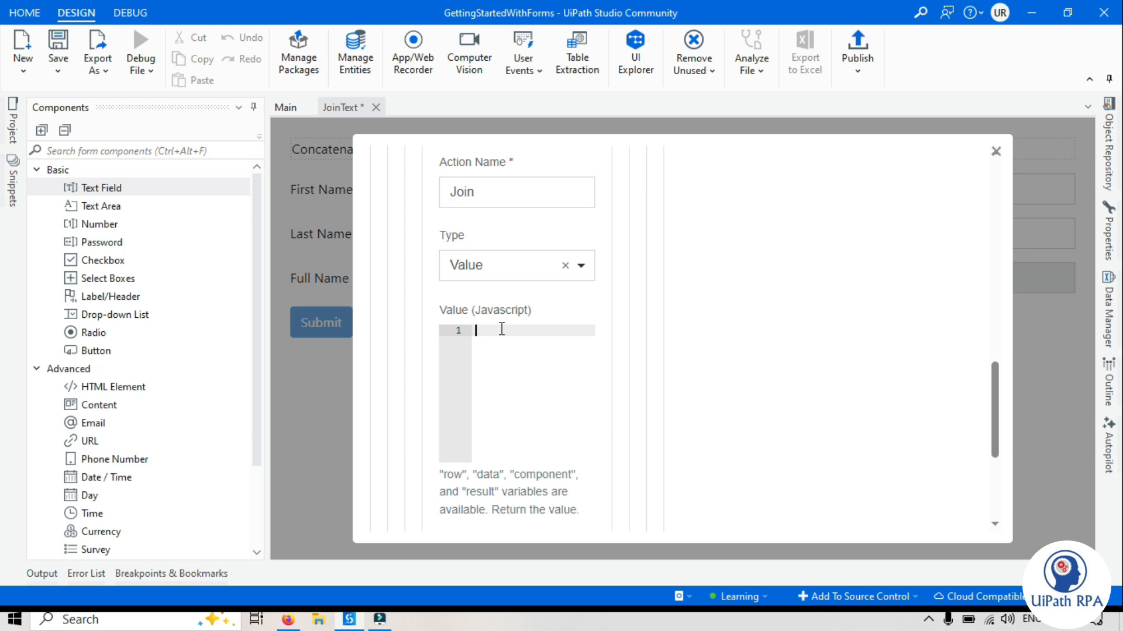
Start the Join value expression with data.firstName
text(ta)
double_click(487, 474)
click(534, 331)
text(.firstName)
drag(562, 331, 504, 332)
scroll(520, 298, up, 10)
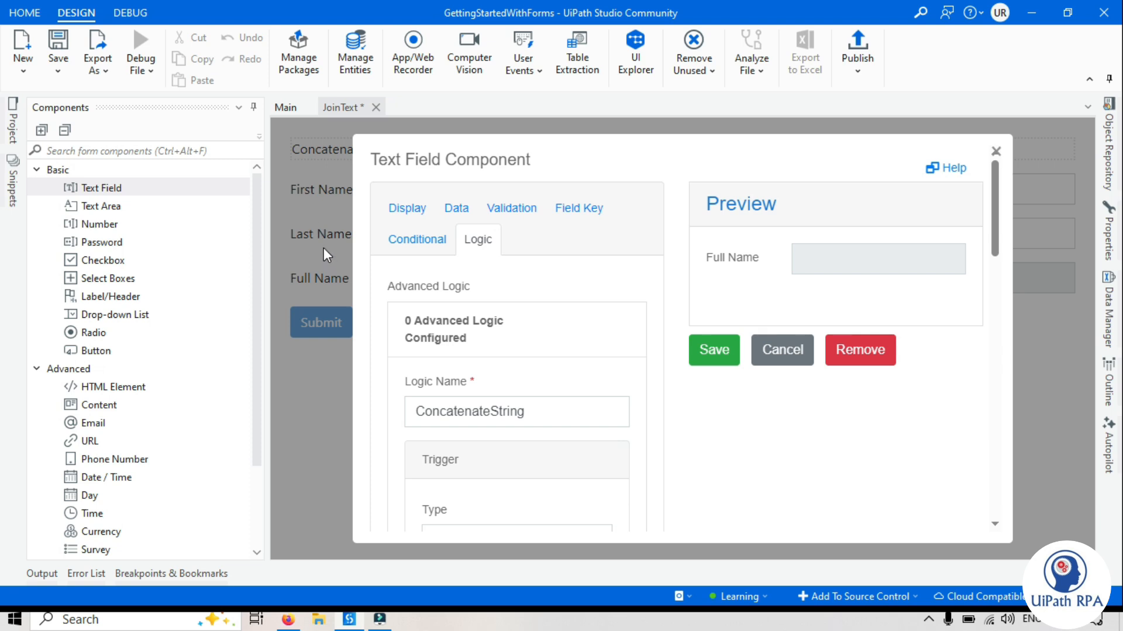
scroll(495, 383, down, 10)
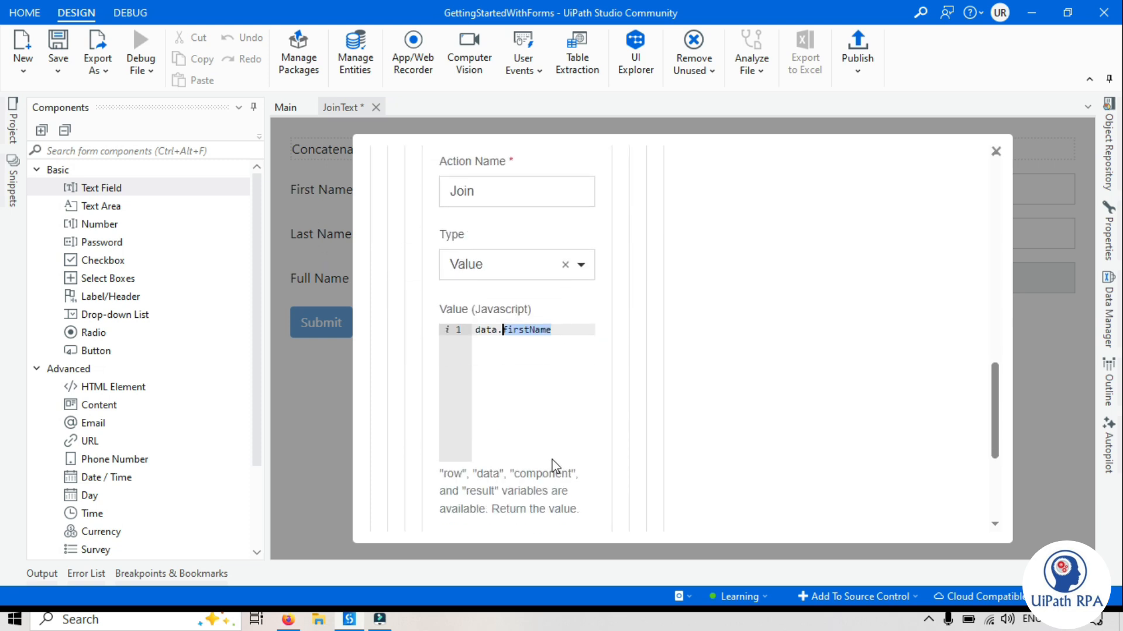
Append + " " + data.lastName to the expression, fixing typos and spacing
click(575, 326)
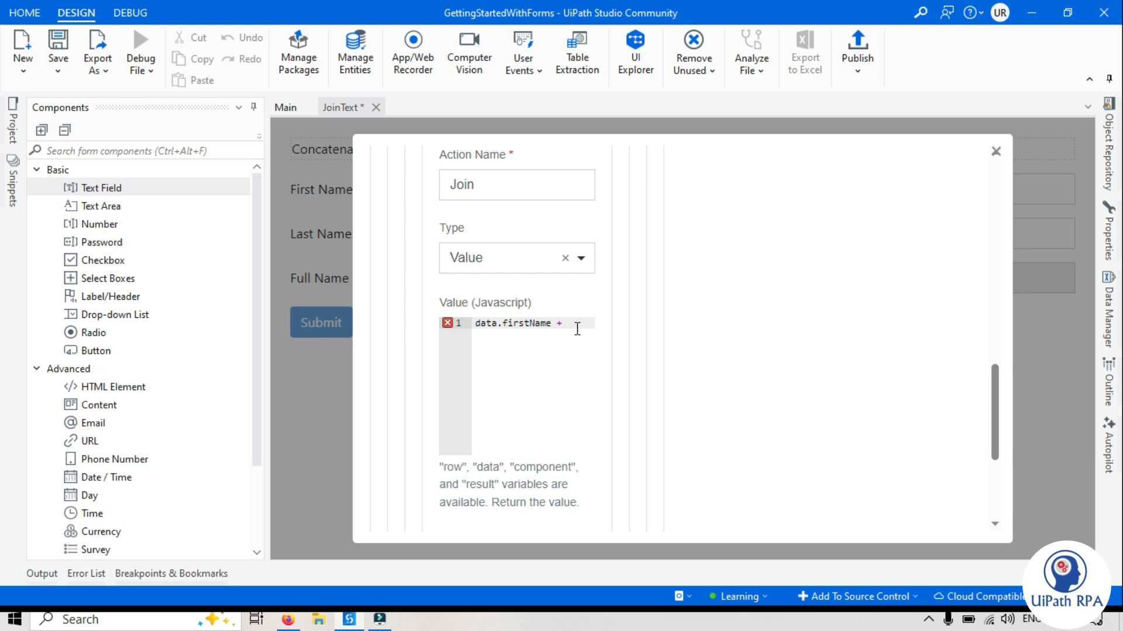
text("+dat)
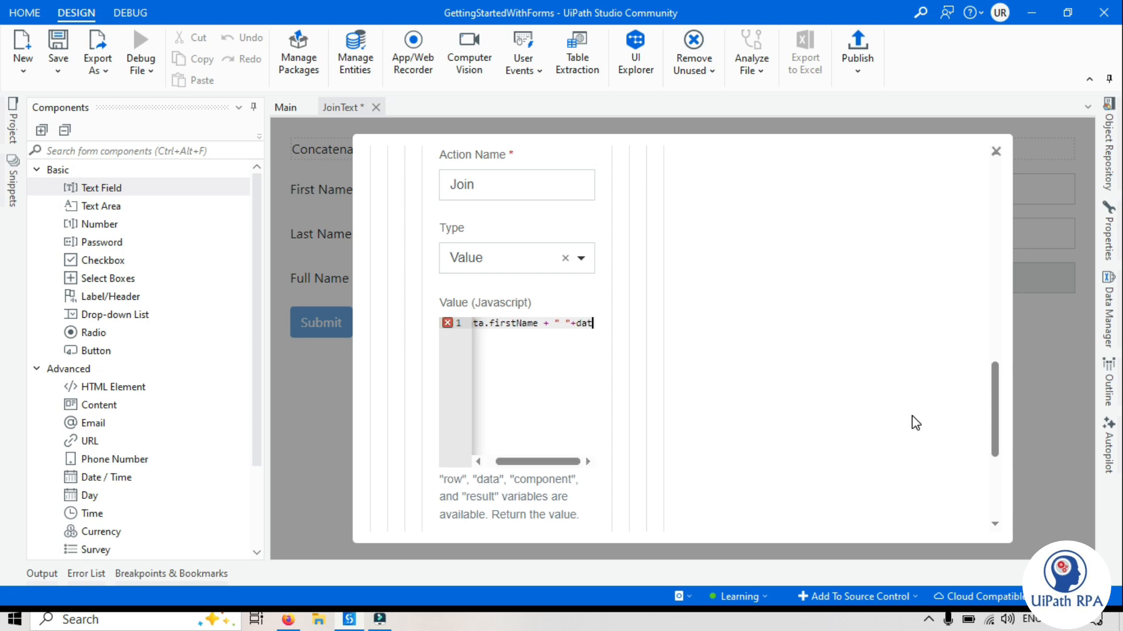
text(a.lastr)
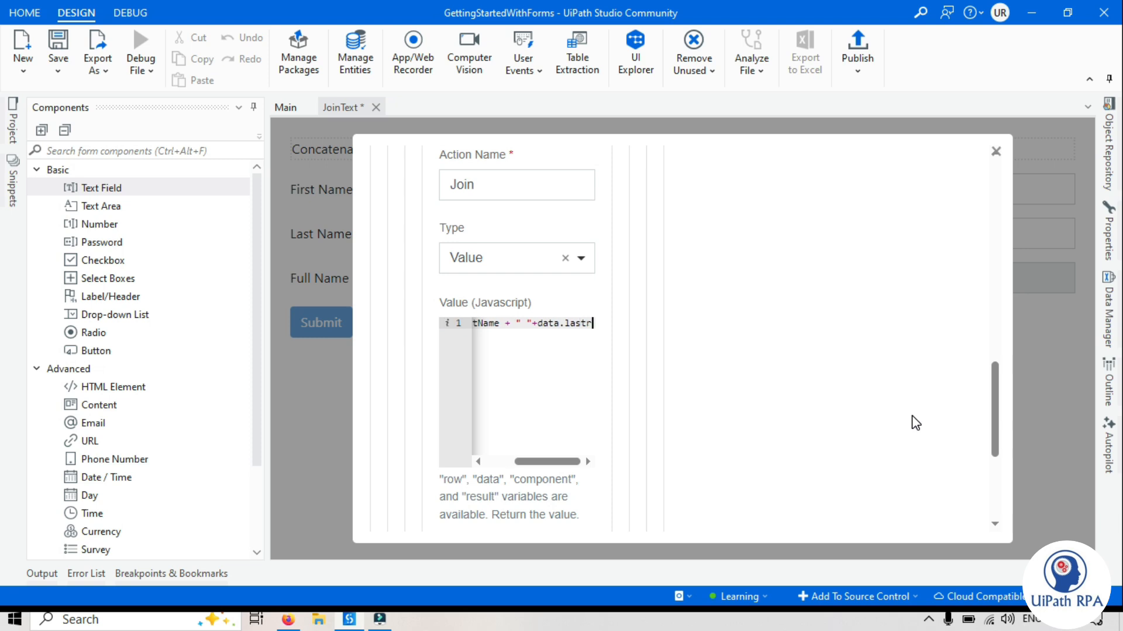
key(BackSpace)
text(tName)
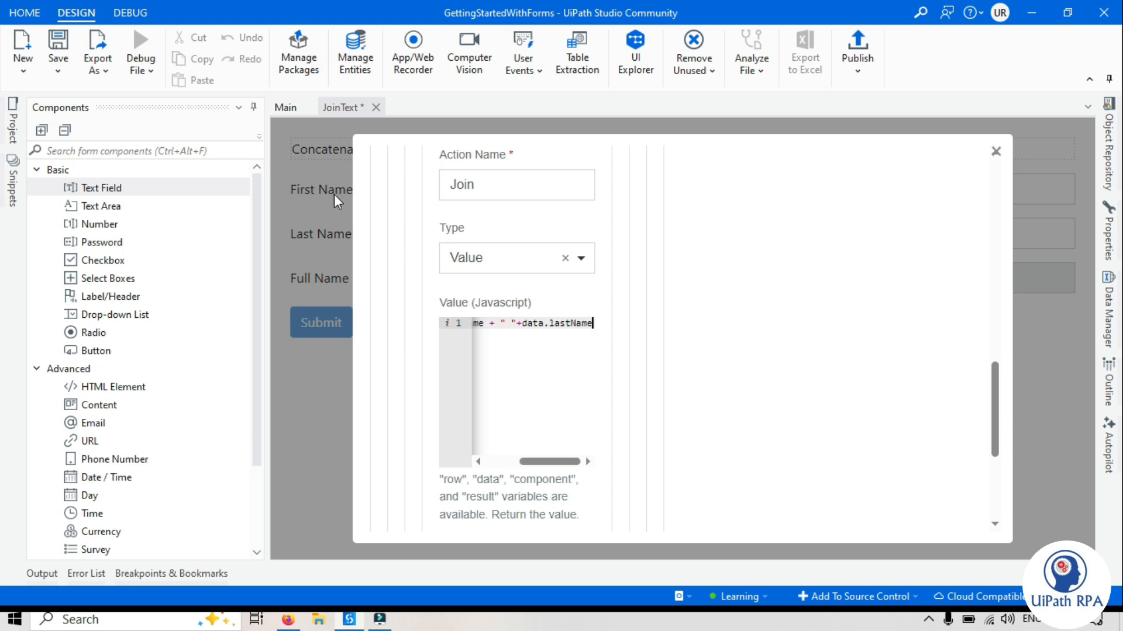
click(512, 324)
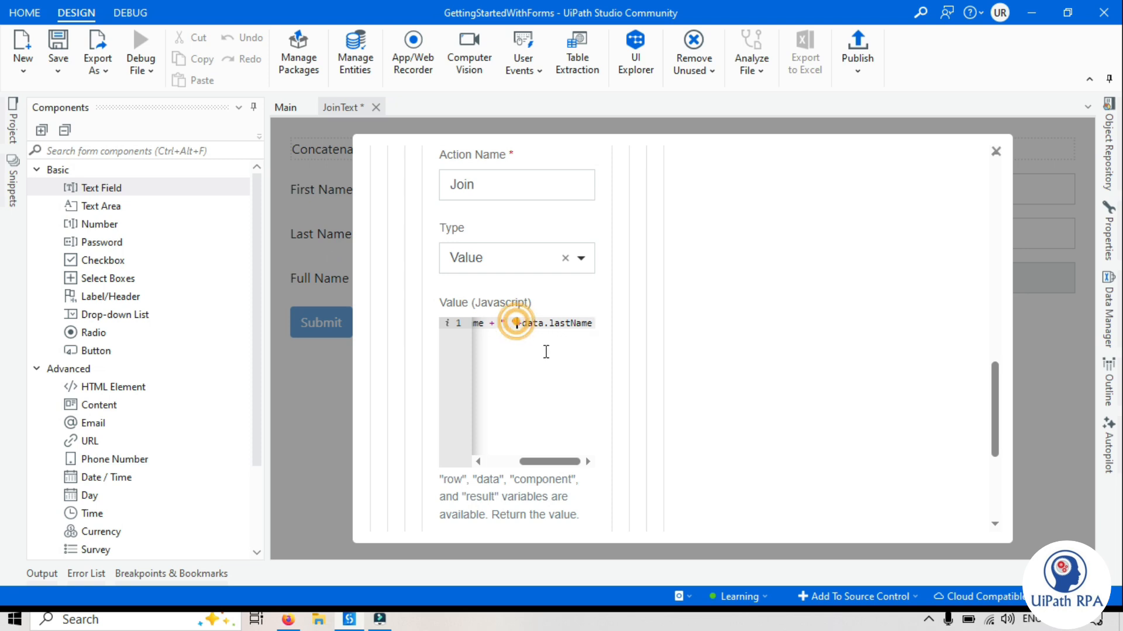
click(513, 322)
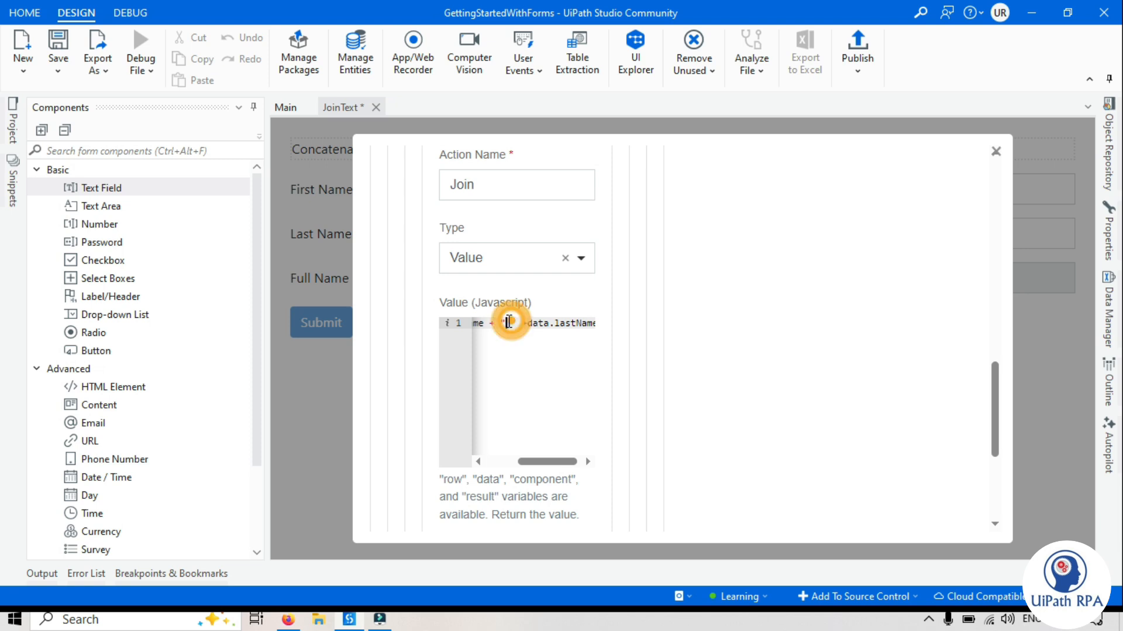
click(525, 367)
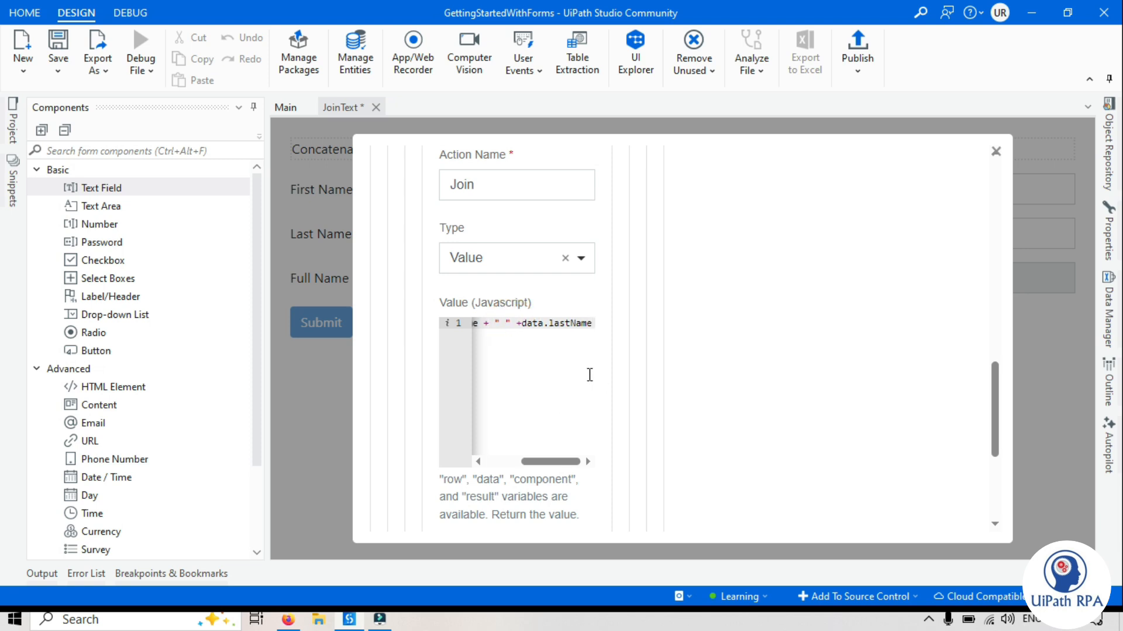
drag(560, 462, 487, 416)
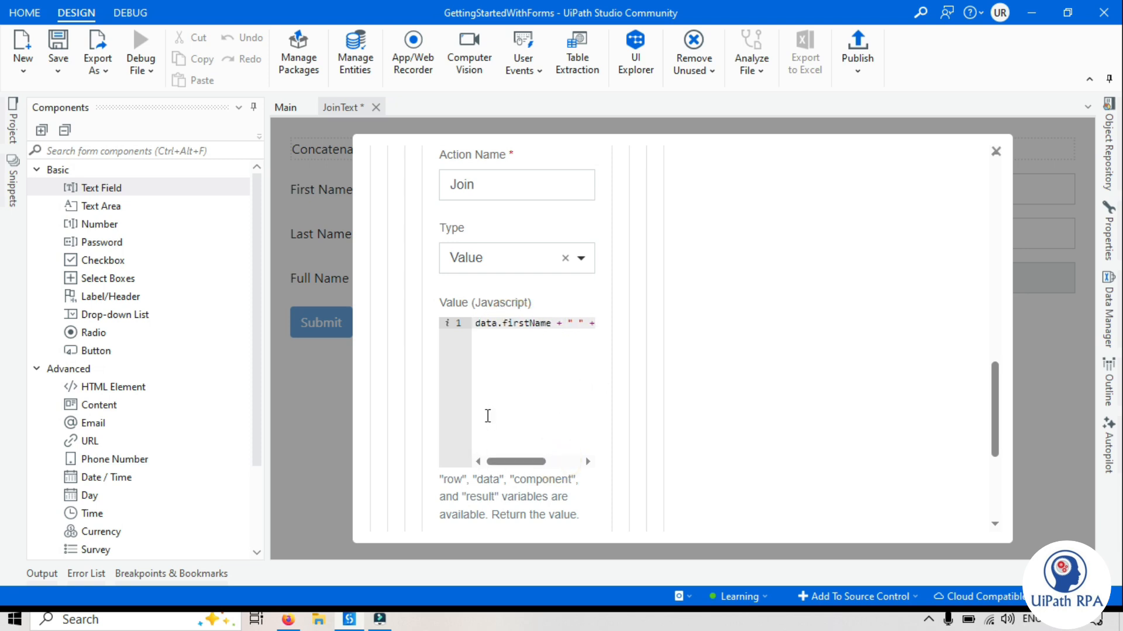
click(476, 324)
Rewrite the code as fullName = data.firstName + " " + data.lastName; return fullName
text(fullName)
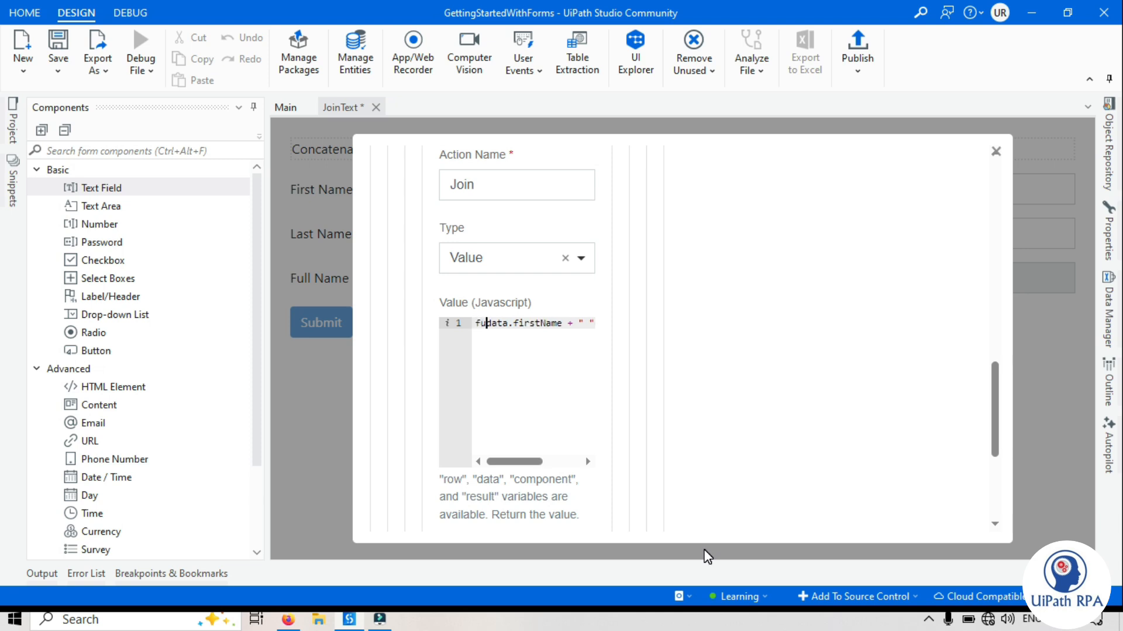
text( =)
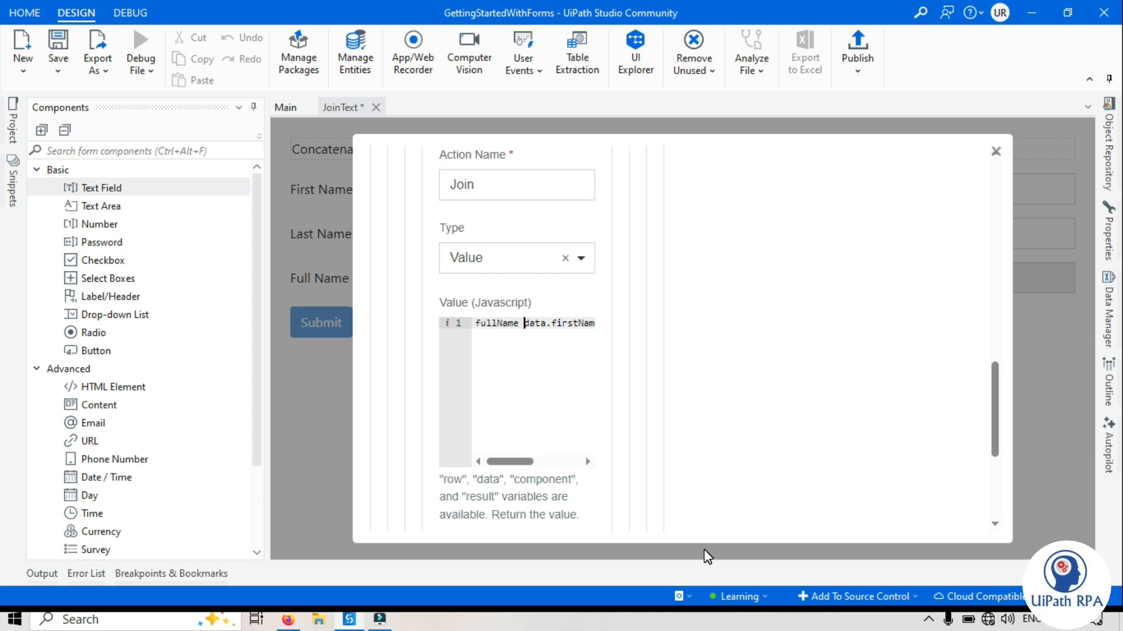
key(End)
text(+ " " +data.lastName)
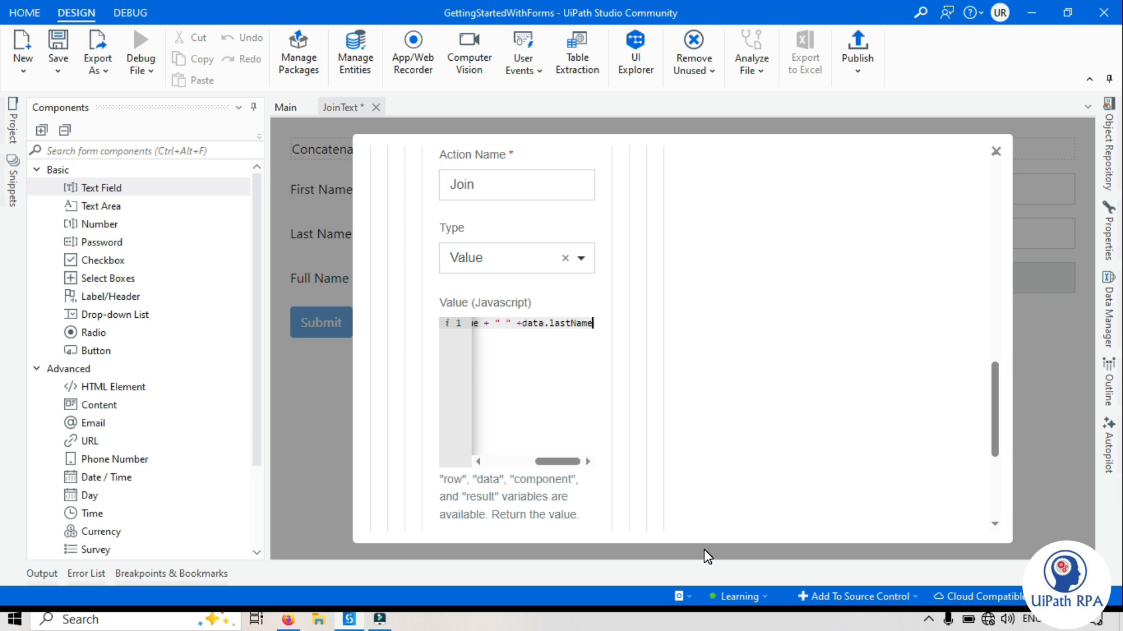
text(;)
key(Return)
text(return)
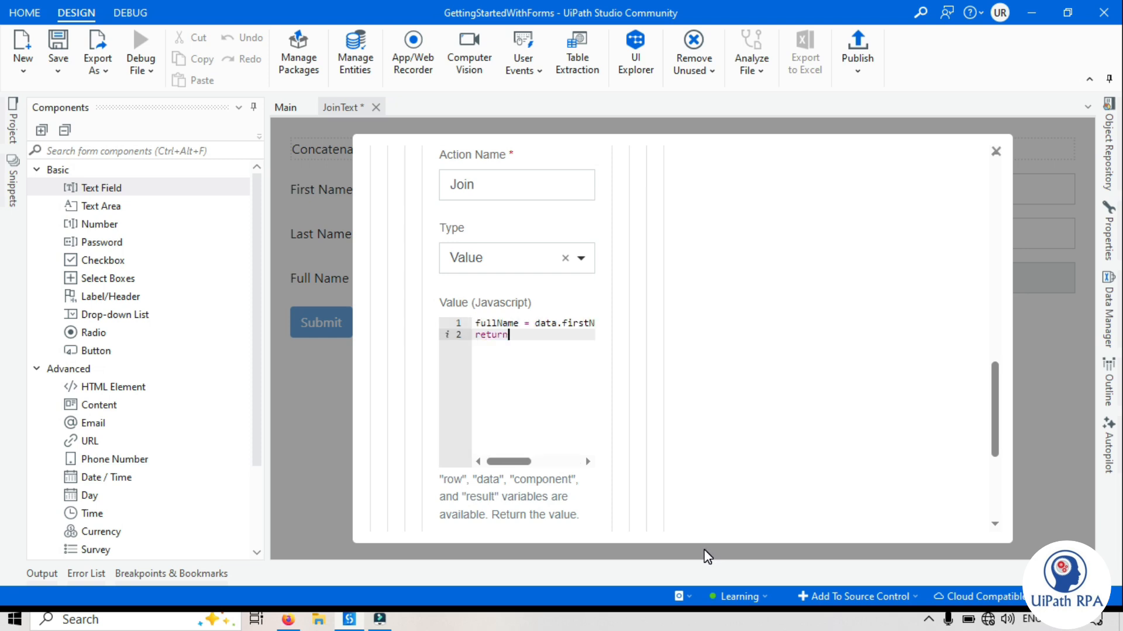
text( fullName;)
Save the Join action, the logic rule and the Full Name field settings
click(498, 321)
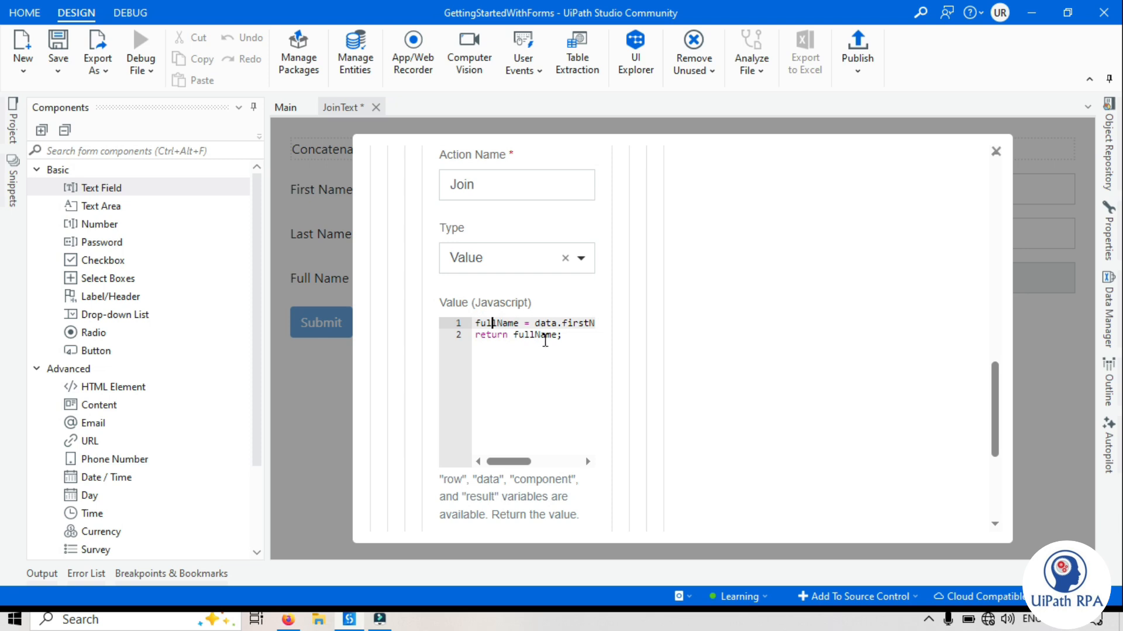
scroll(547, 411, down, 2)
scroll(548, 409, down, 4)
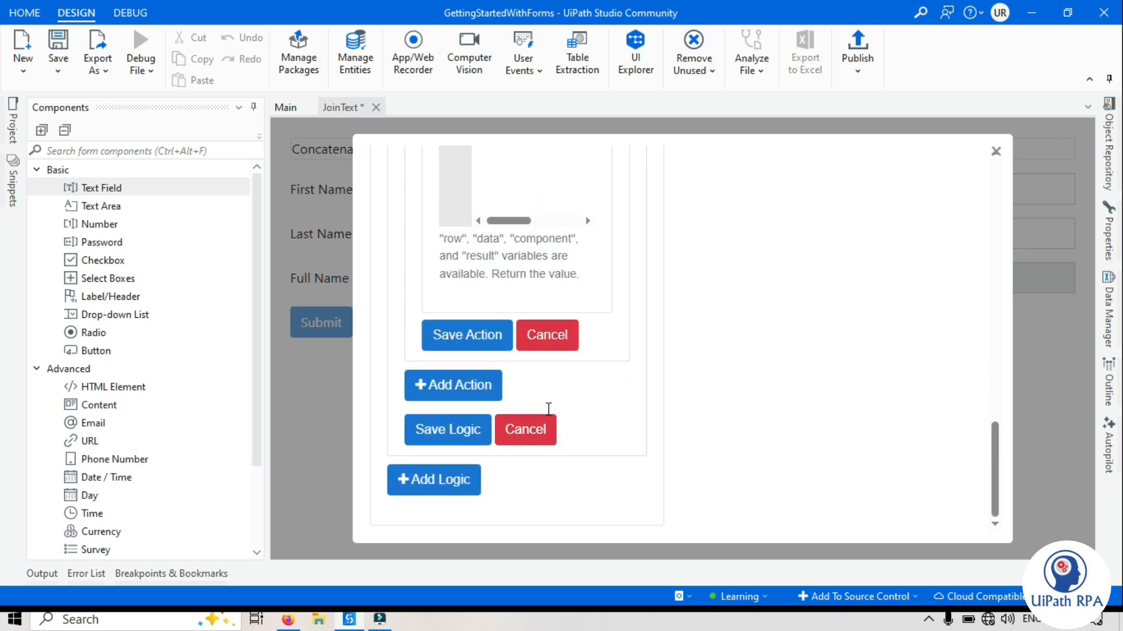
click(479, 345)
scroll(576, 419, up, 3)
scroll(576, 423, down, 3)
click(461, 431)
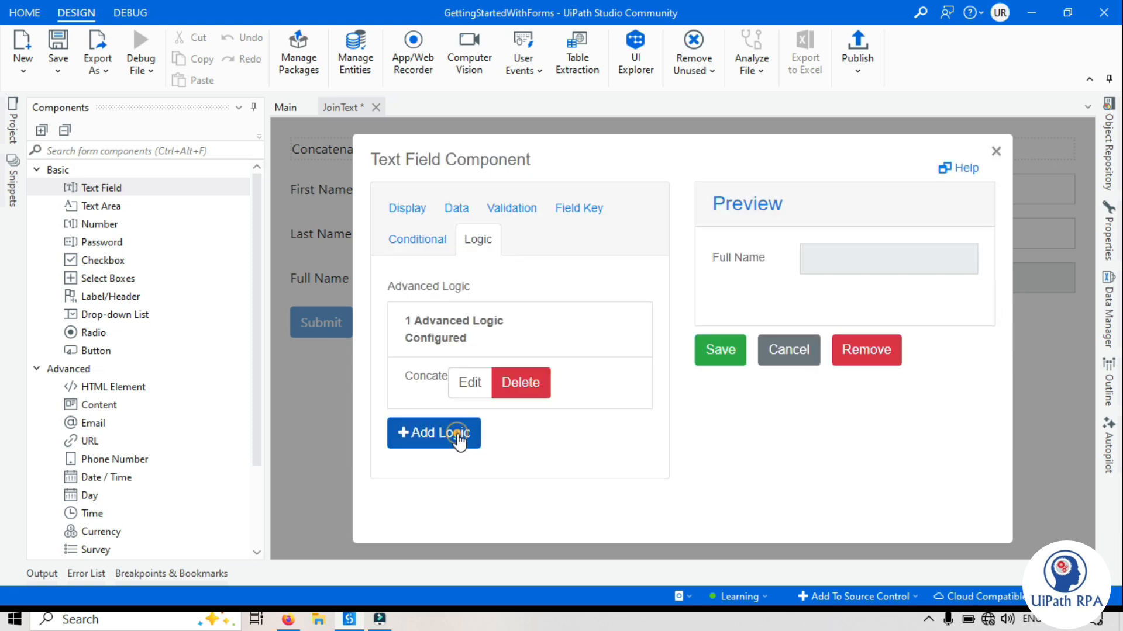
click(722, 352)
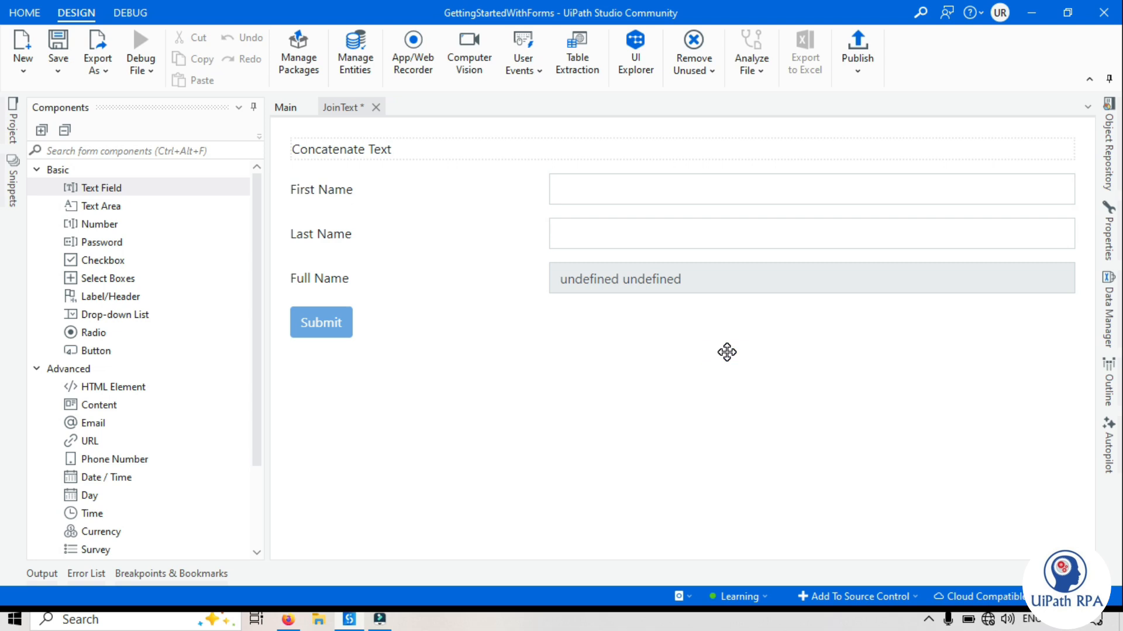
Save the form and set the Main workflow's Show Form activity to JoinText
key(ctrl+s)
click(284, 108)
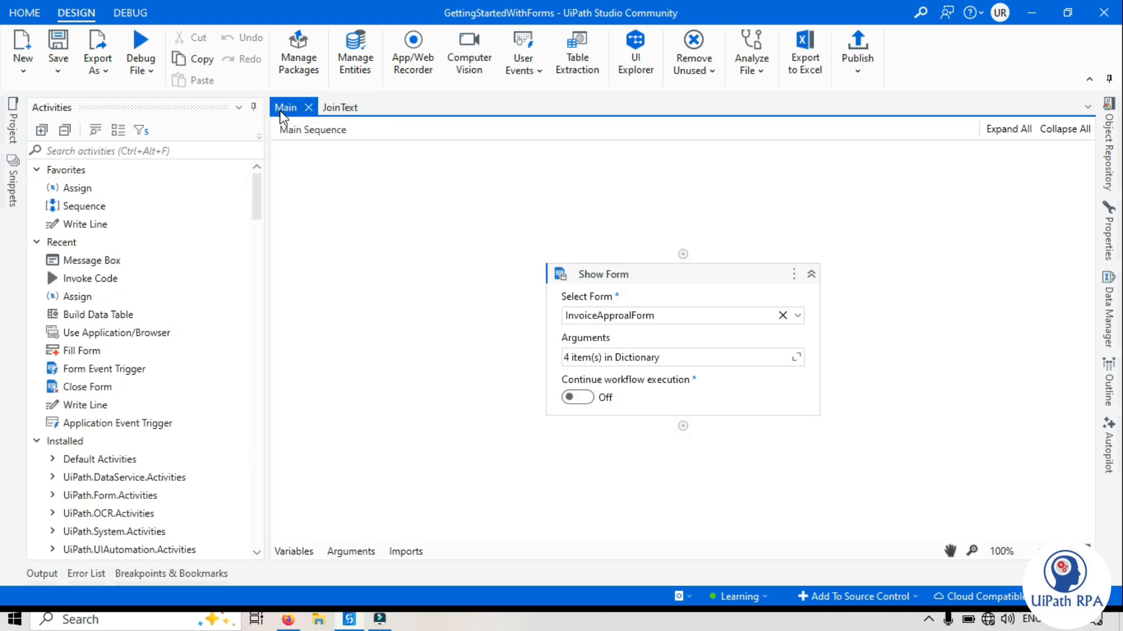
click(655, 278)
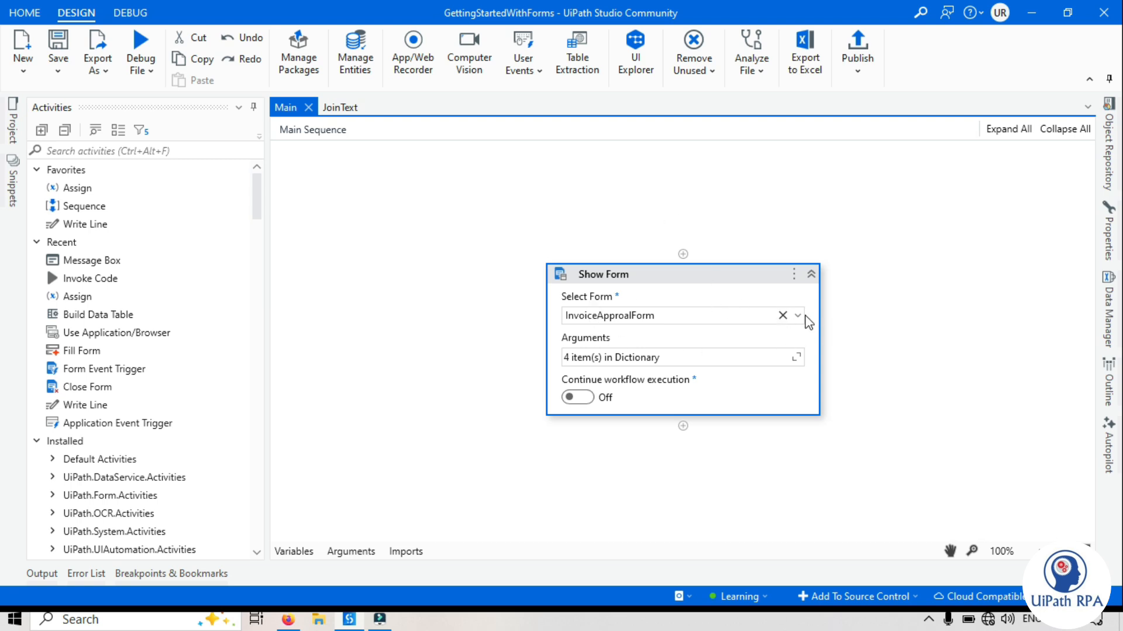
click(798, 316)
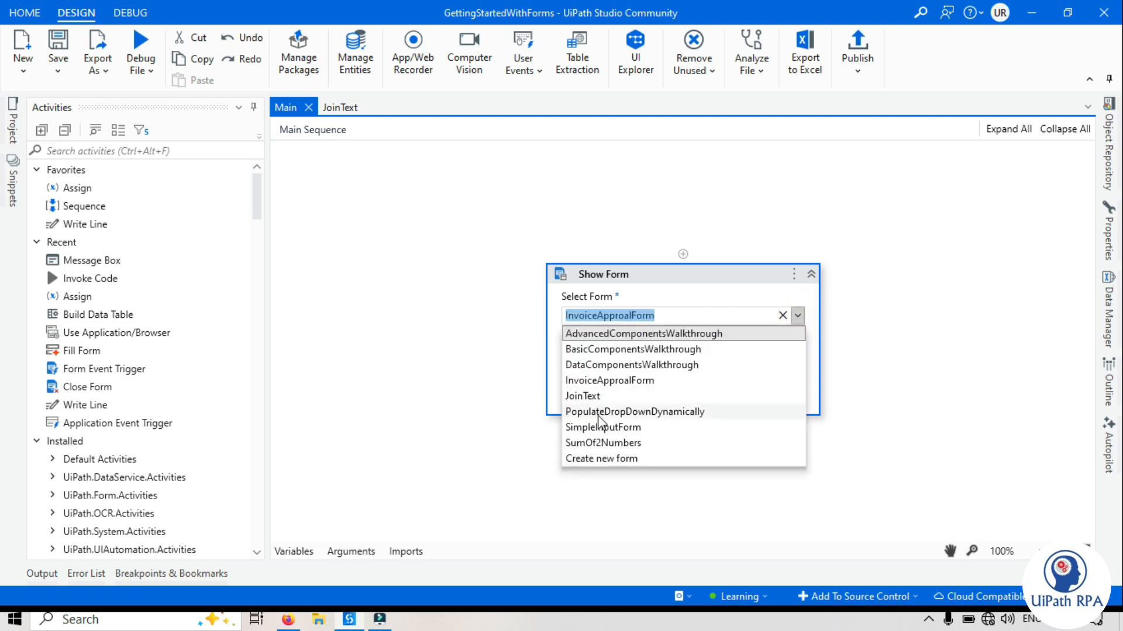
click(602, 396)
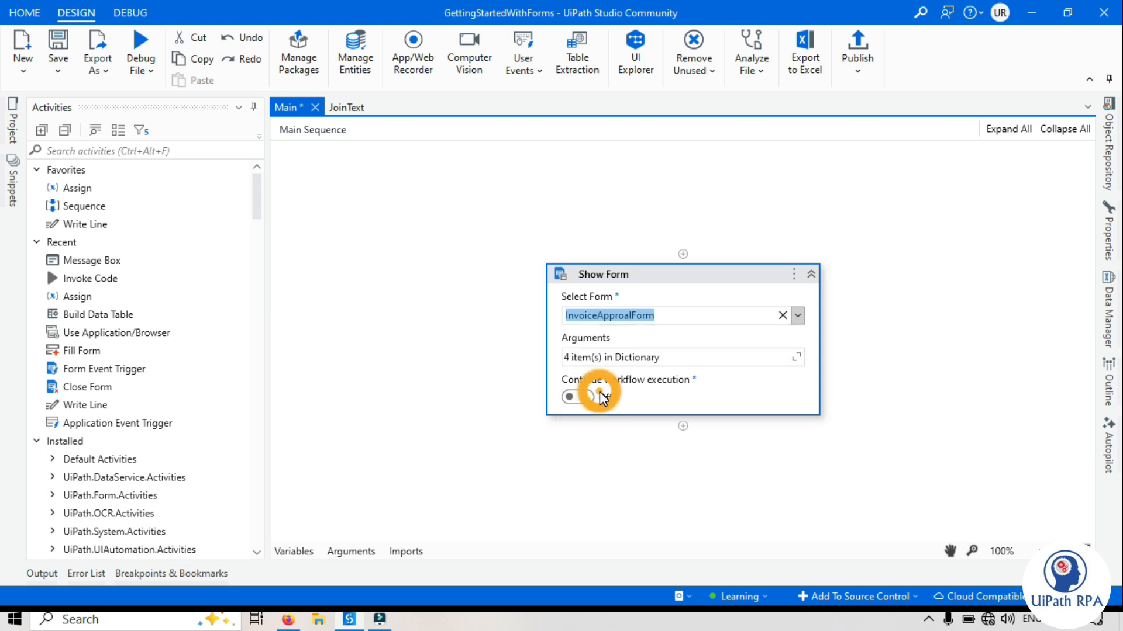
Run the current workflow file from Debug File > Run File
click(383, 224)
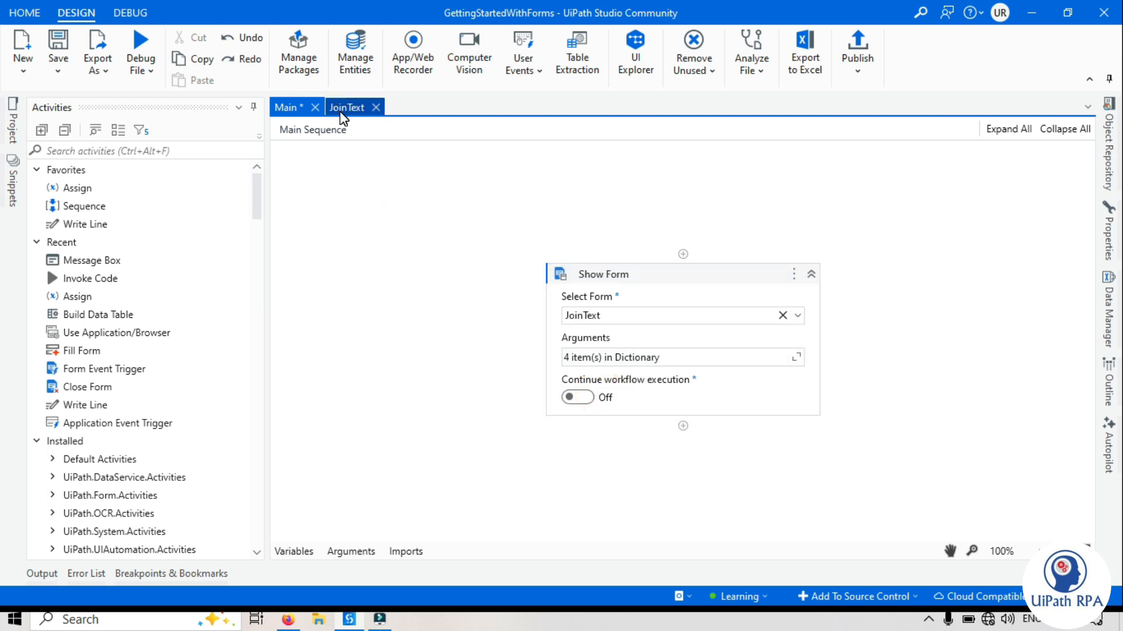
click(486, 294)
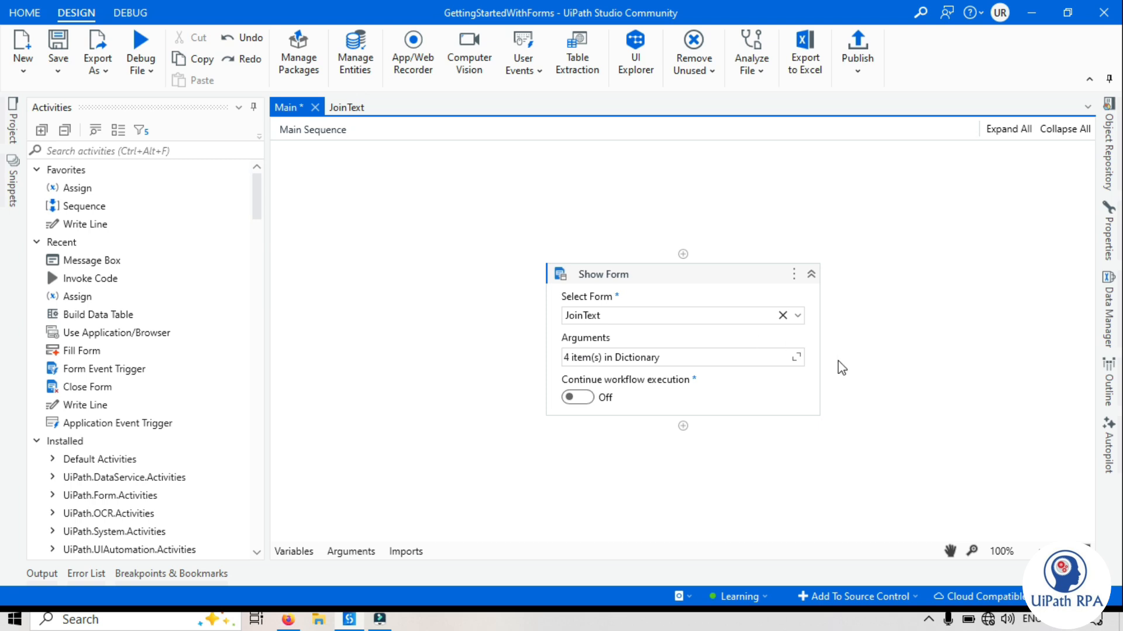
click(401, 257)
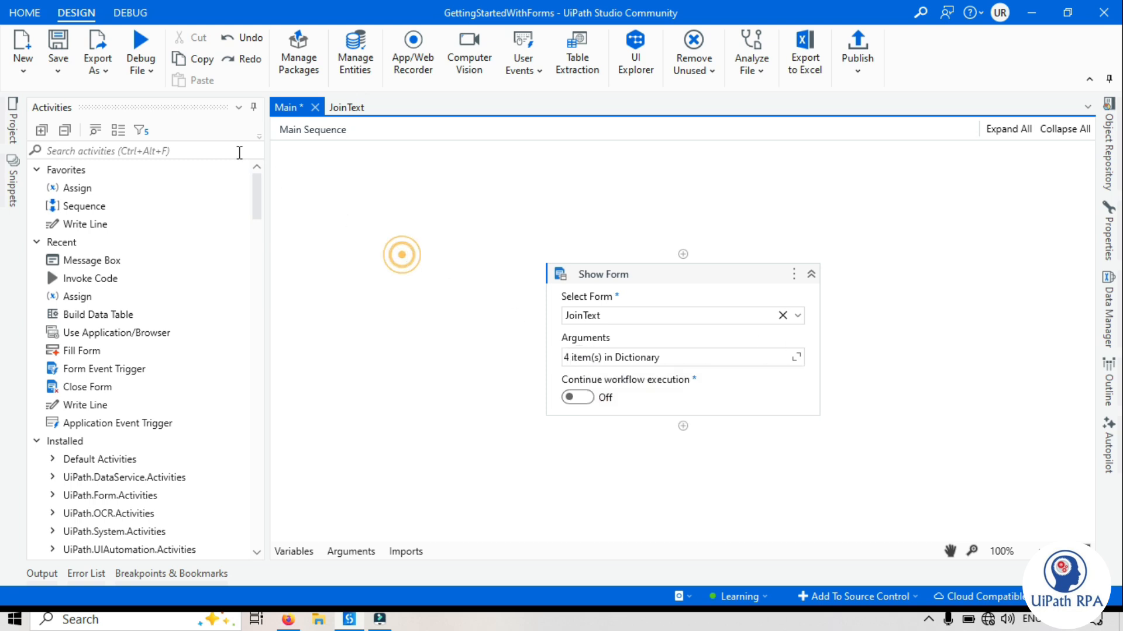
click(143, 78)
click(165, 100)
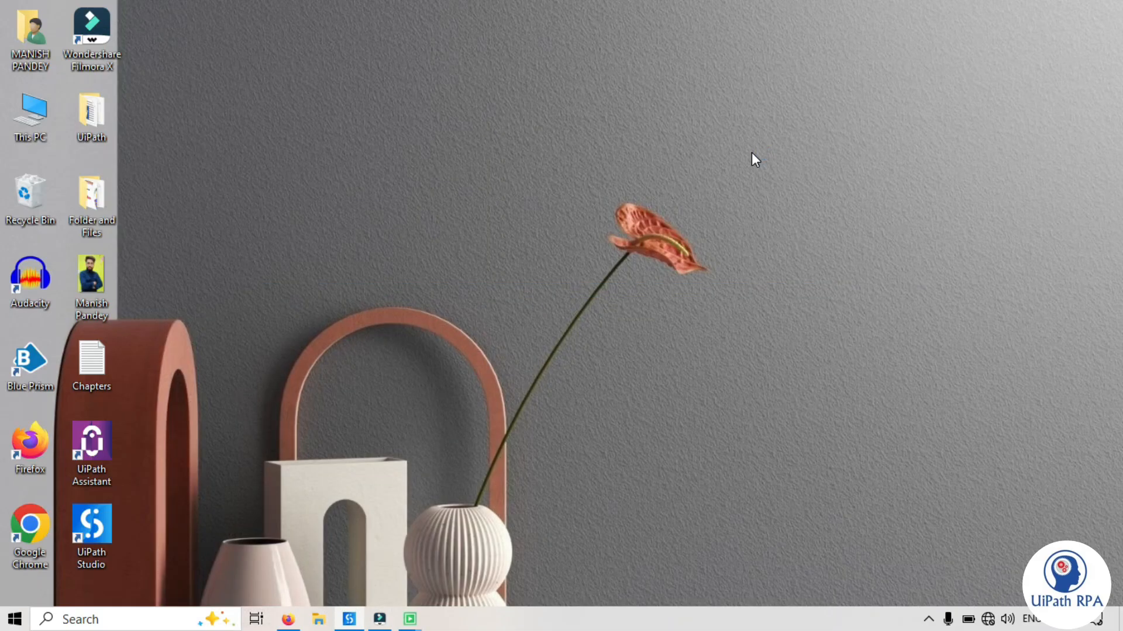
Centre the running JoinText form and enter a first name
drag(237, 36, 527, 88)
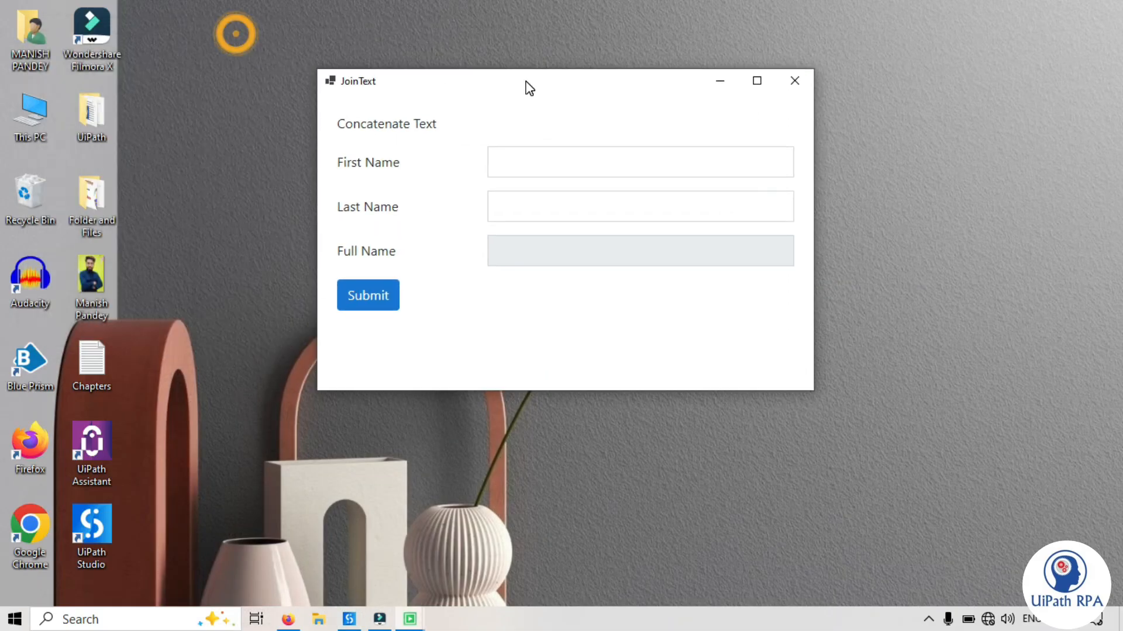
click(369, 159)
click(382, 216)
click(382, 252)
click(519, 168)
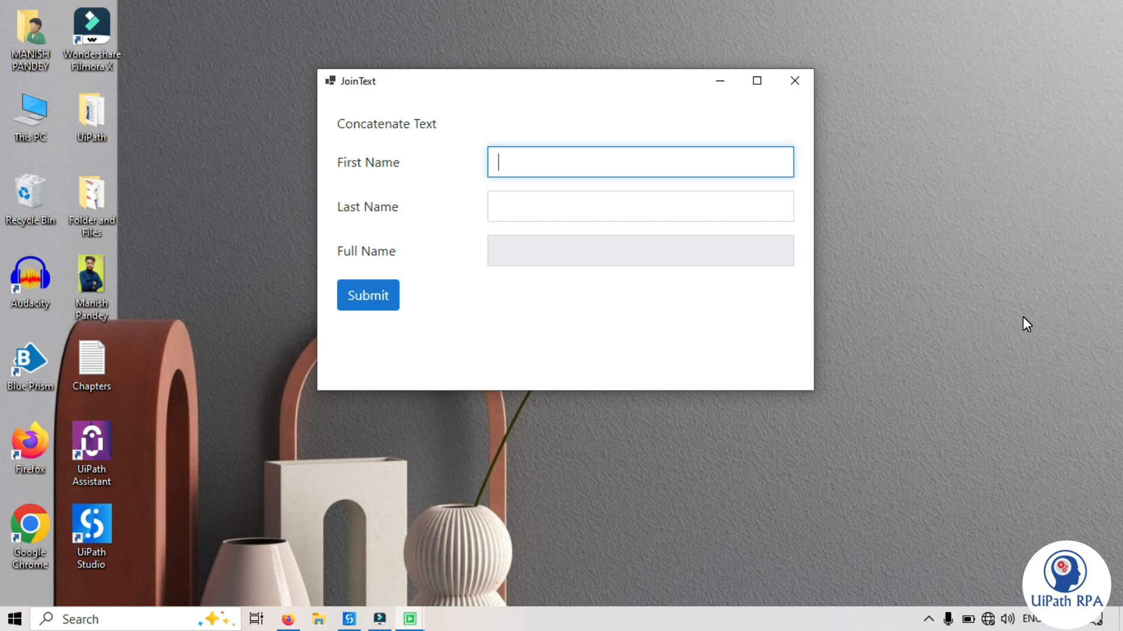
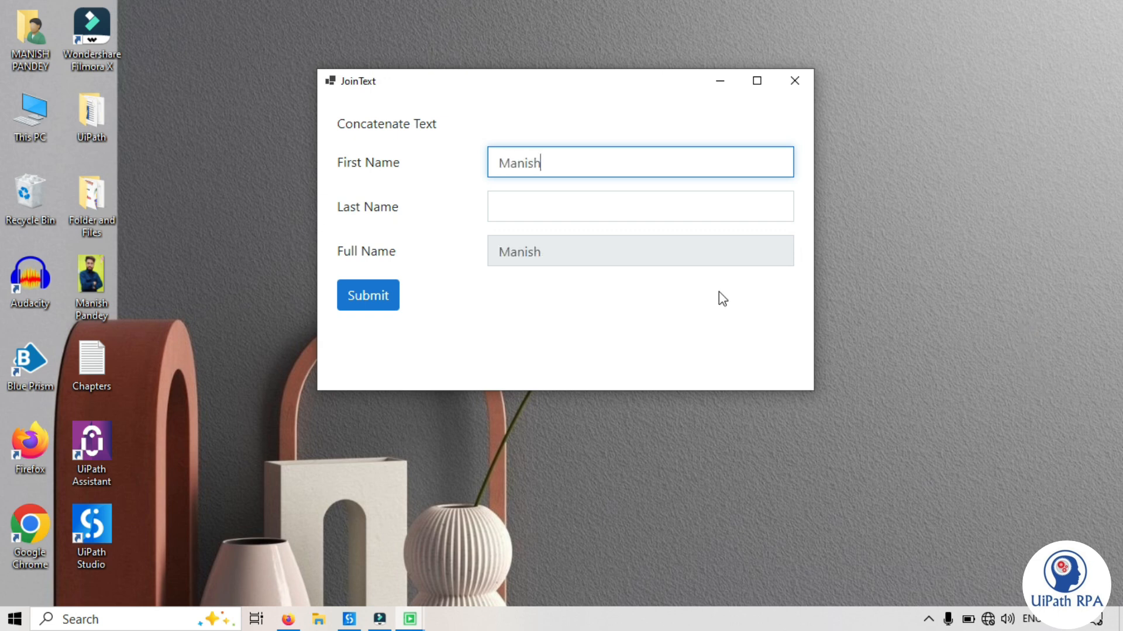
drag(559, 258, 501, 251)
click(501, 260)
Enter a last name and check that Full Name shows both names joined by a space
click(512, 208)
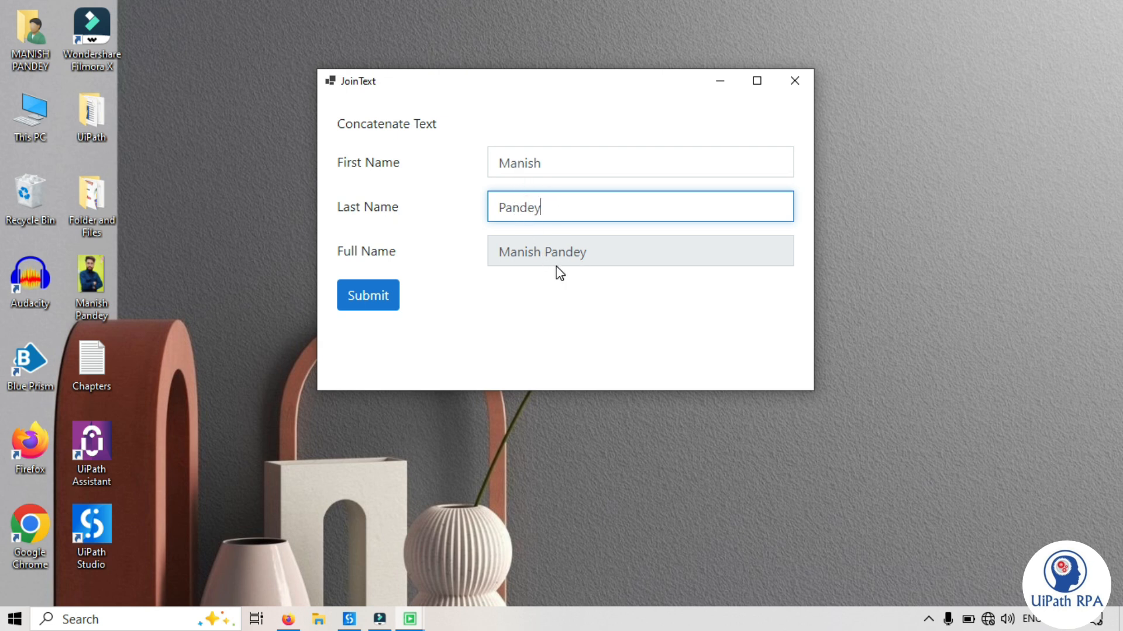
click(545, 255)
drag(531, 253, 503, 249)
click(542, 256)
drag(604, 258, 552, 260)
click(582, 253)
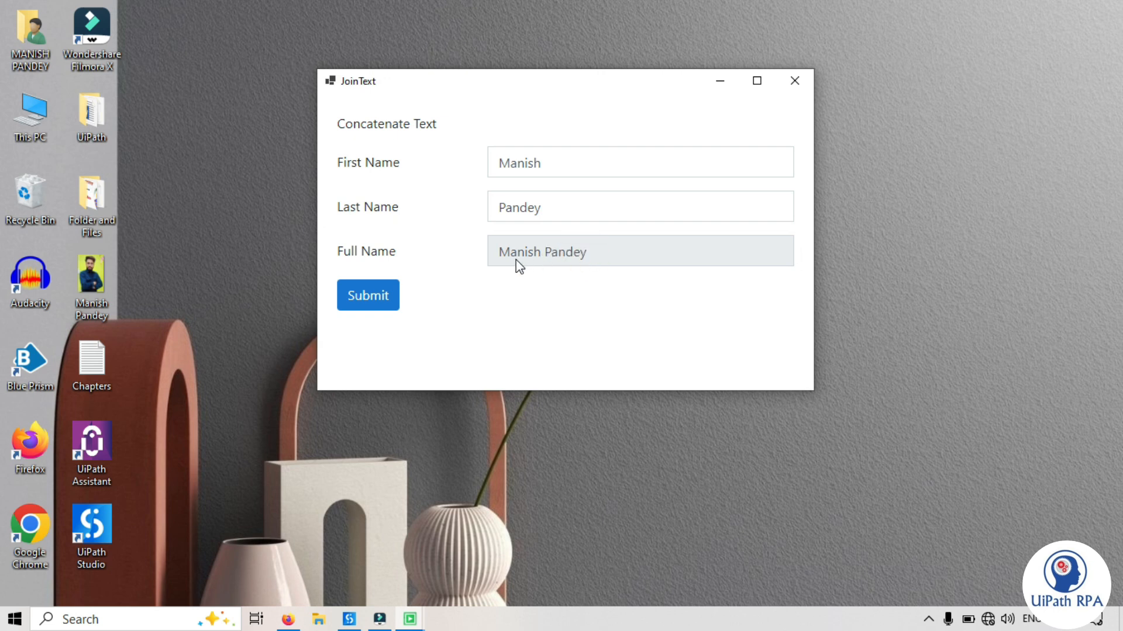